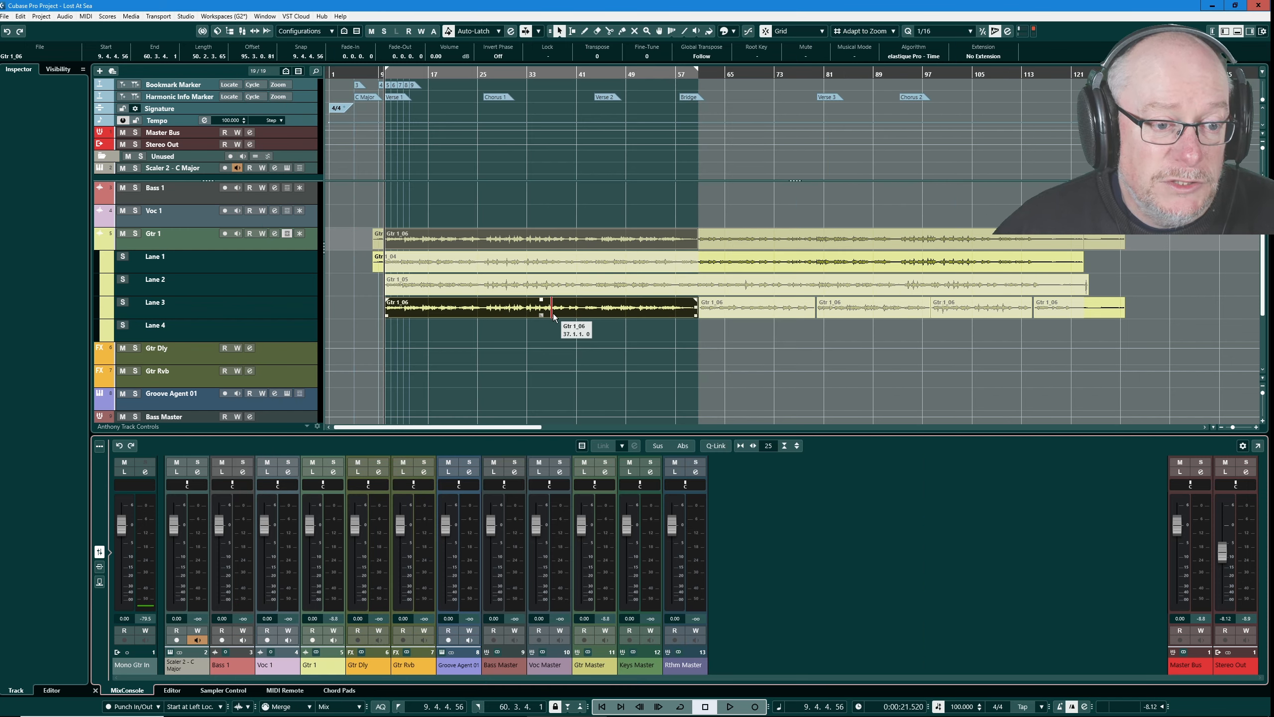
# - Audition the Gtr 1_06 take in Lane 3 of Gtr 1 from the start of Verse 1, stopping at about bar 15
pyautogui.click(566, 261)
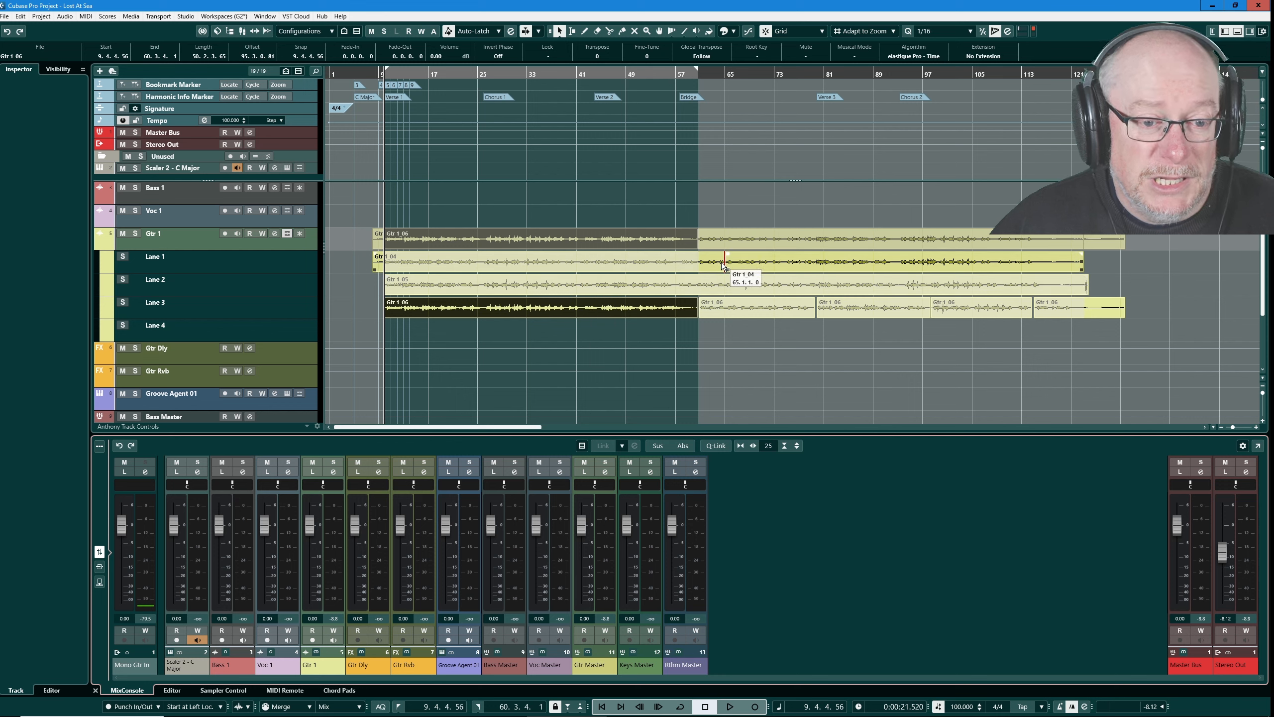
pyautogui.click(687, 304)
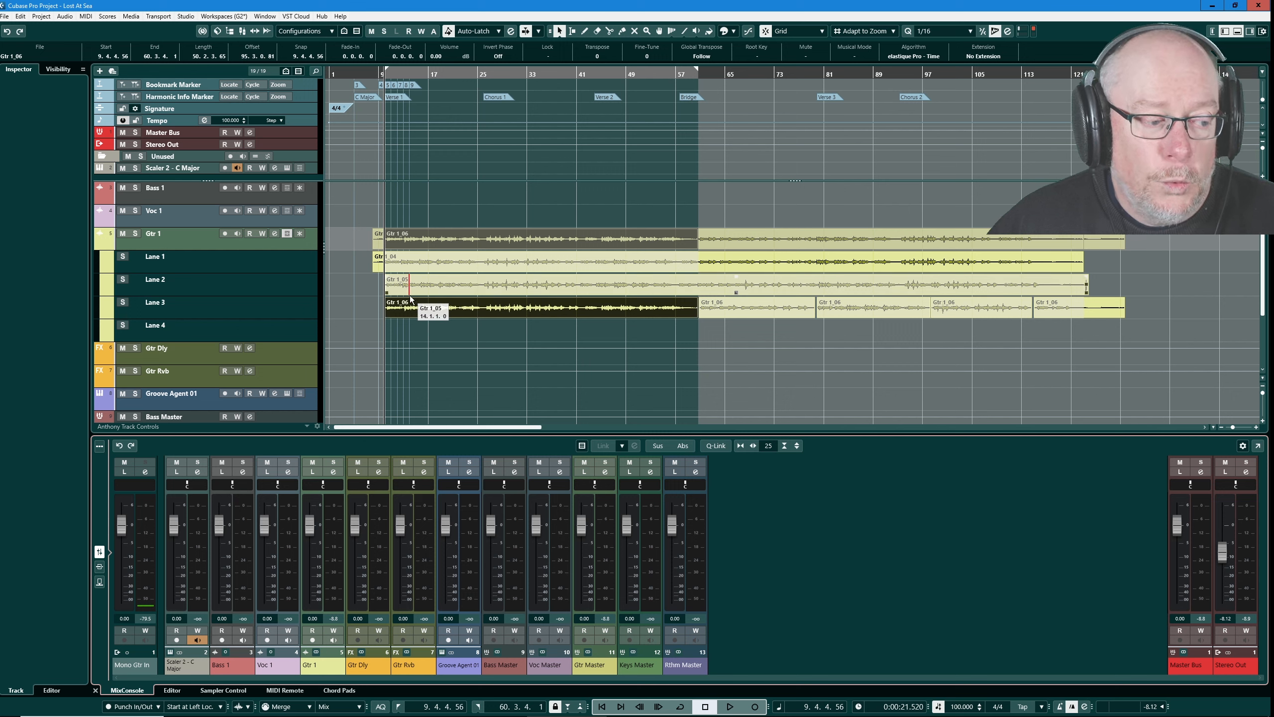
pyautogui.click(397, 307)
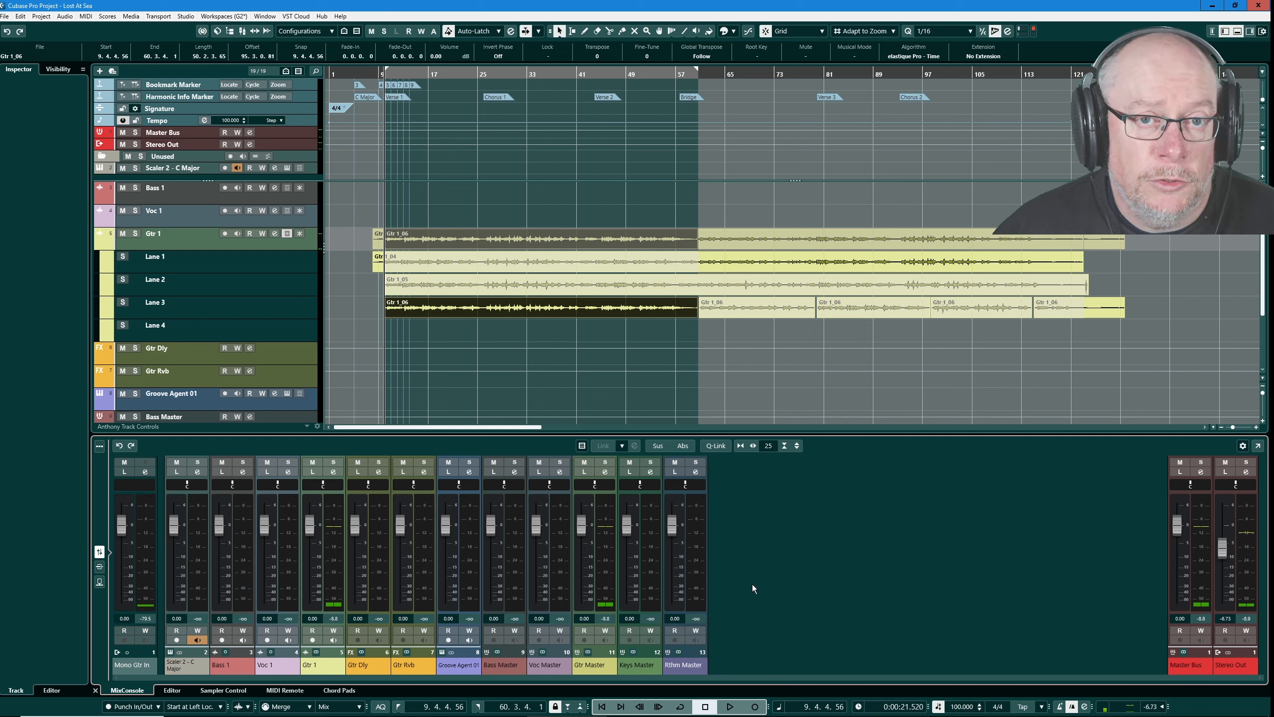
pyautogui.click(730, 706)
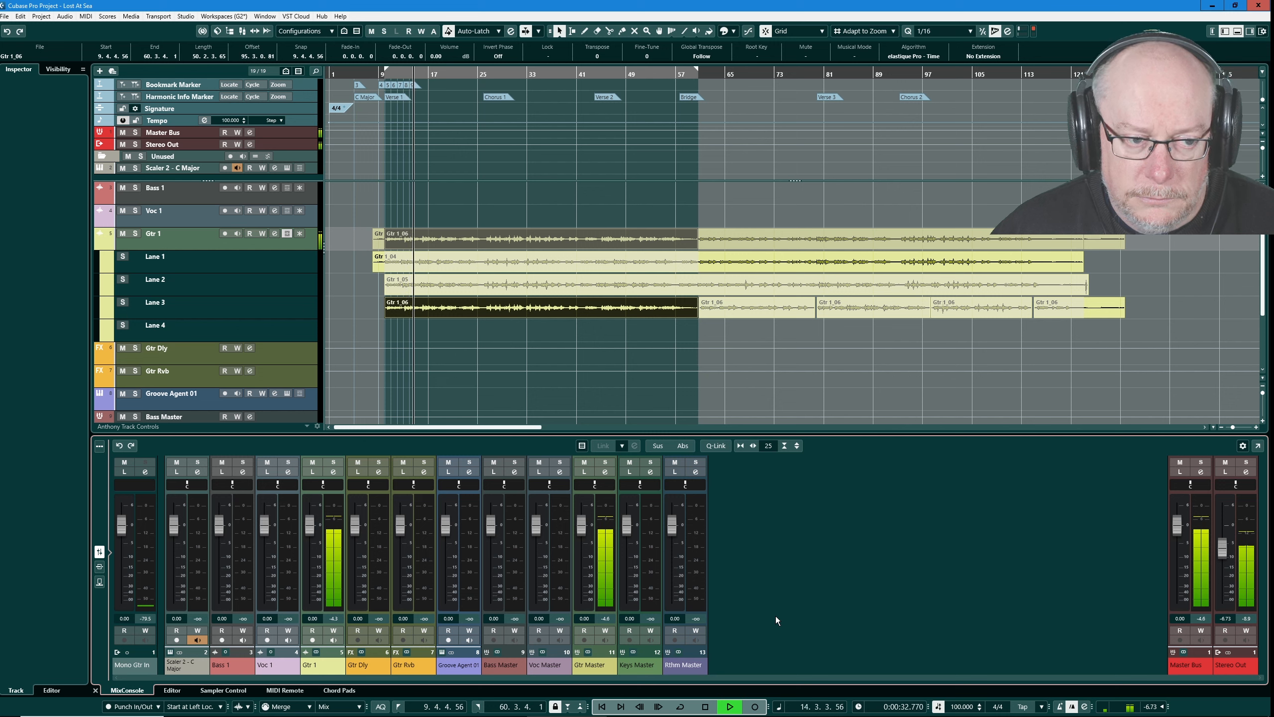
pyautogui.click(707, 708)
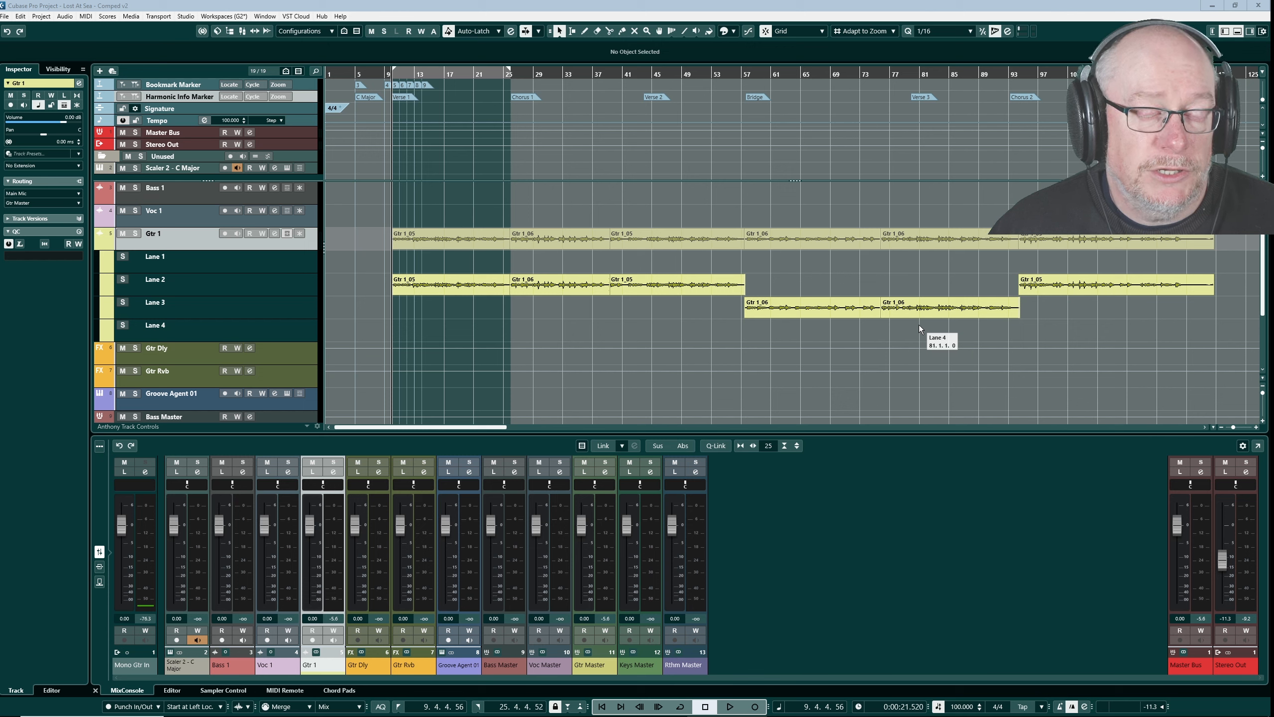
# - Audition the comped guitar from bar 20 across the edit into Chorus 1, and inspect the crossfade just before bar 26
pyautogui.click(496, 305)
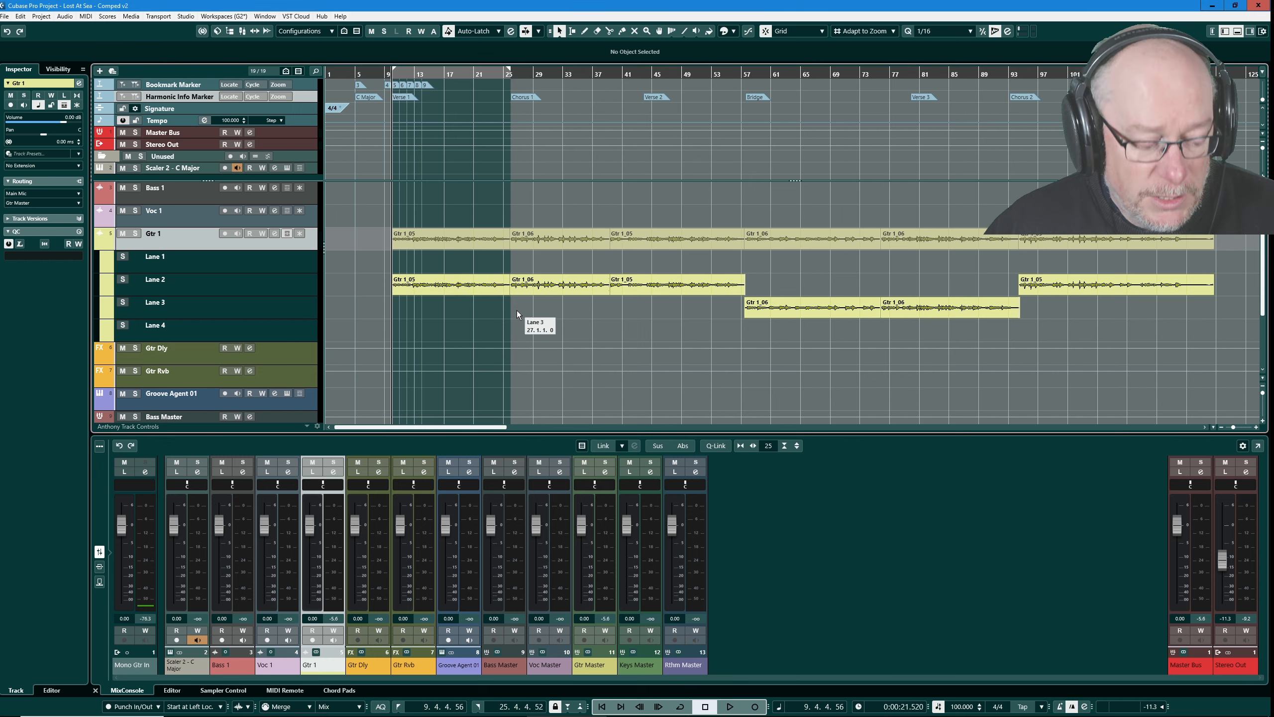
pyautogui.scroll(5, 517, 311)
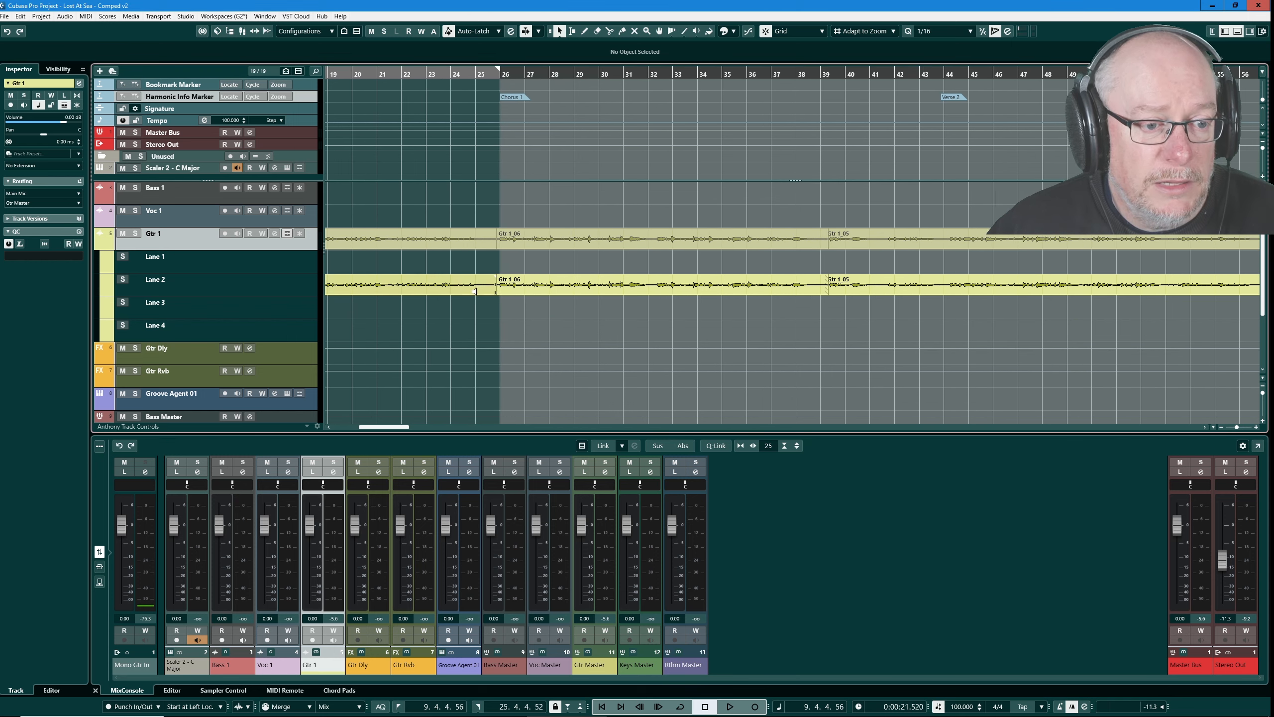
pyautogui.click(362, 74)
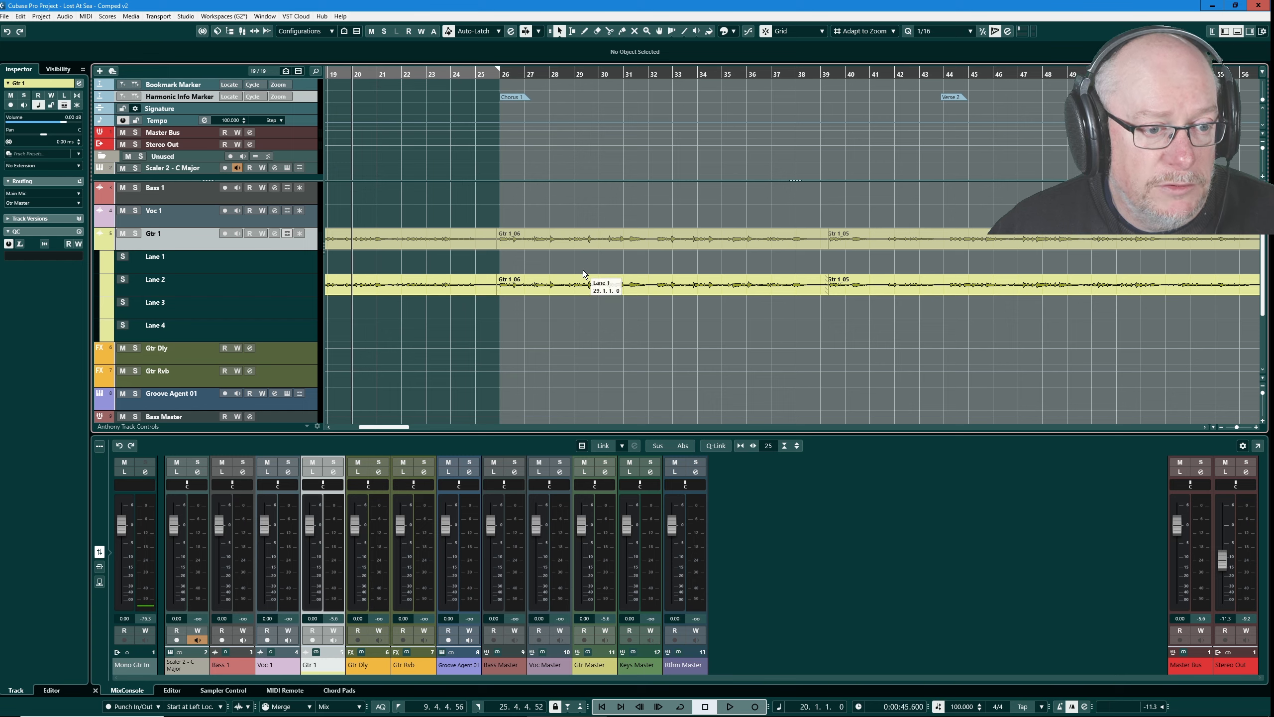
pyautogui.press('space')
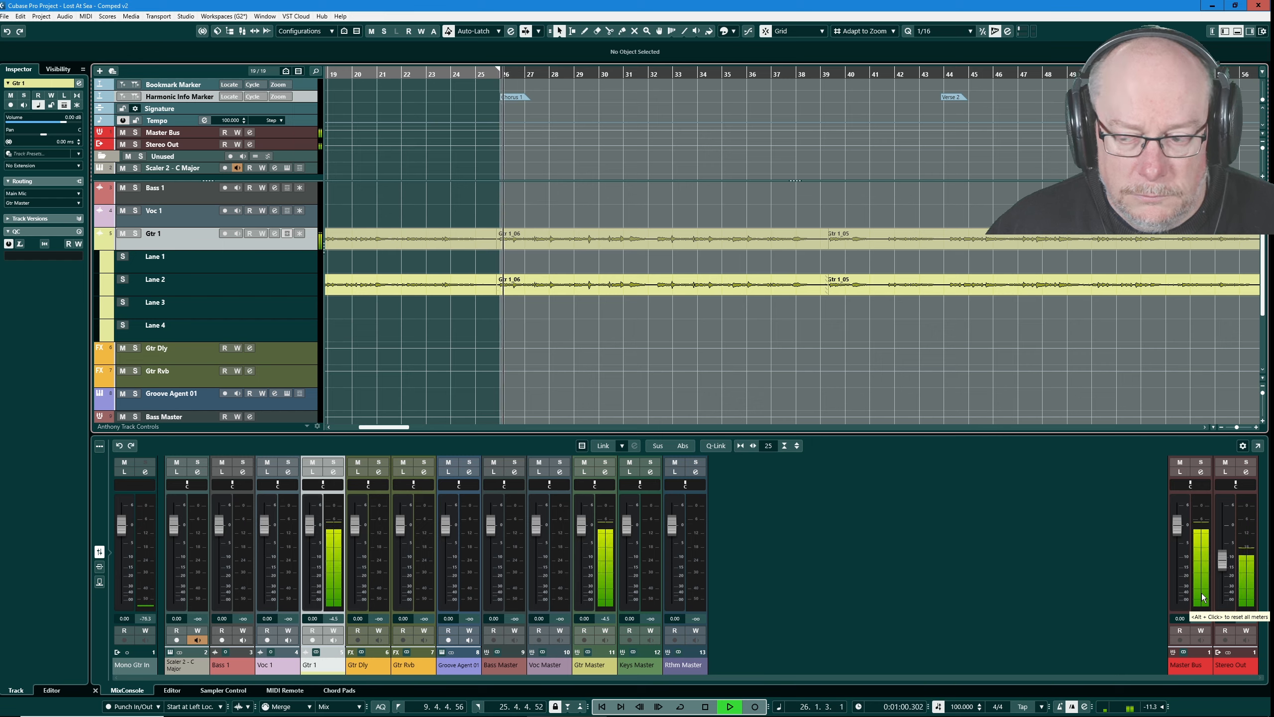
pyautogui.press('space')
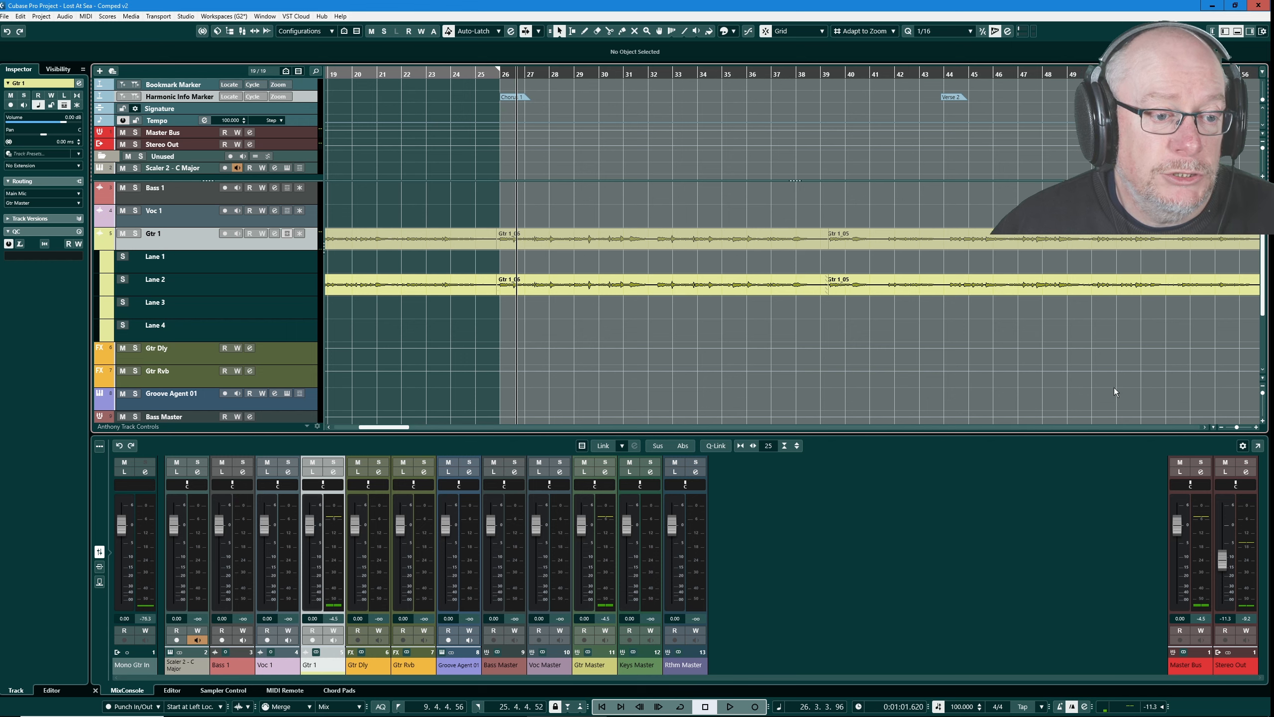
pyautogui.scroll(3, 496, 290)
pyautogui.scroll(5, 496, 290)
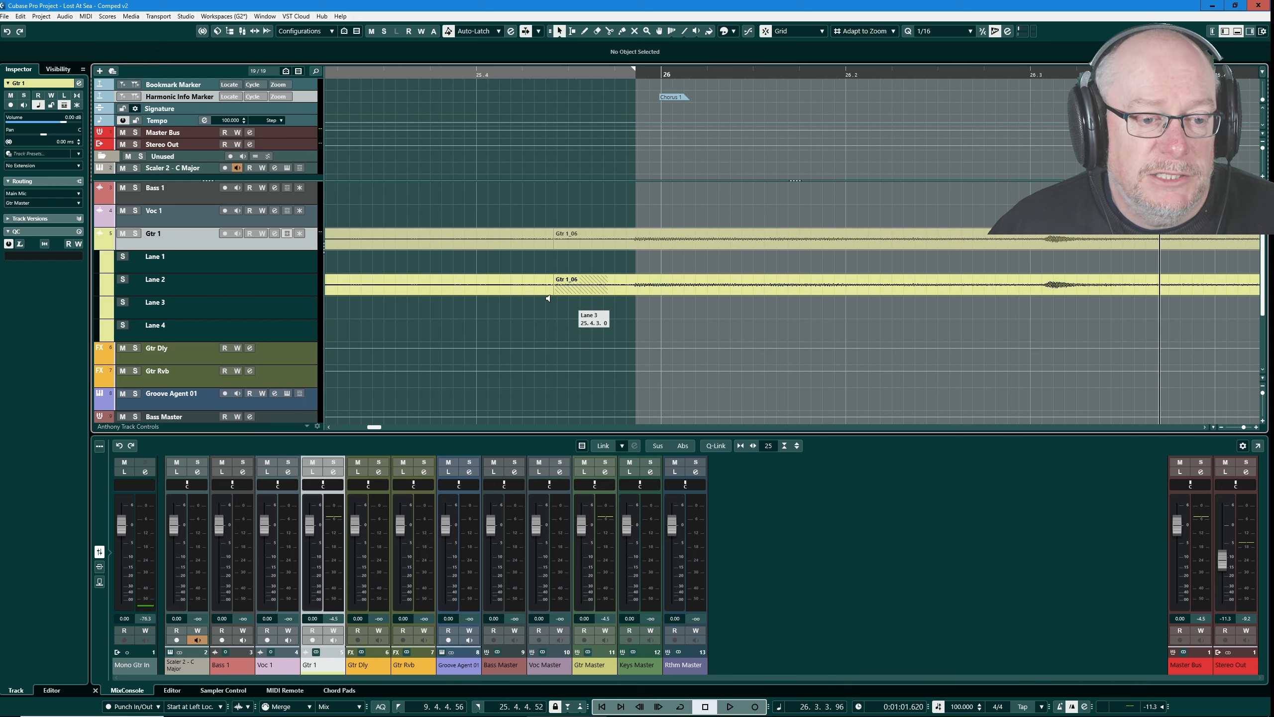
pyautogui.scroll(-10, 522, 286)
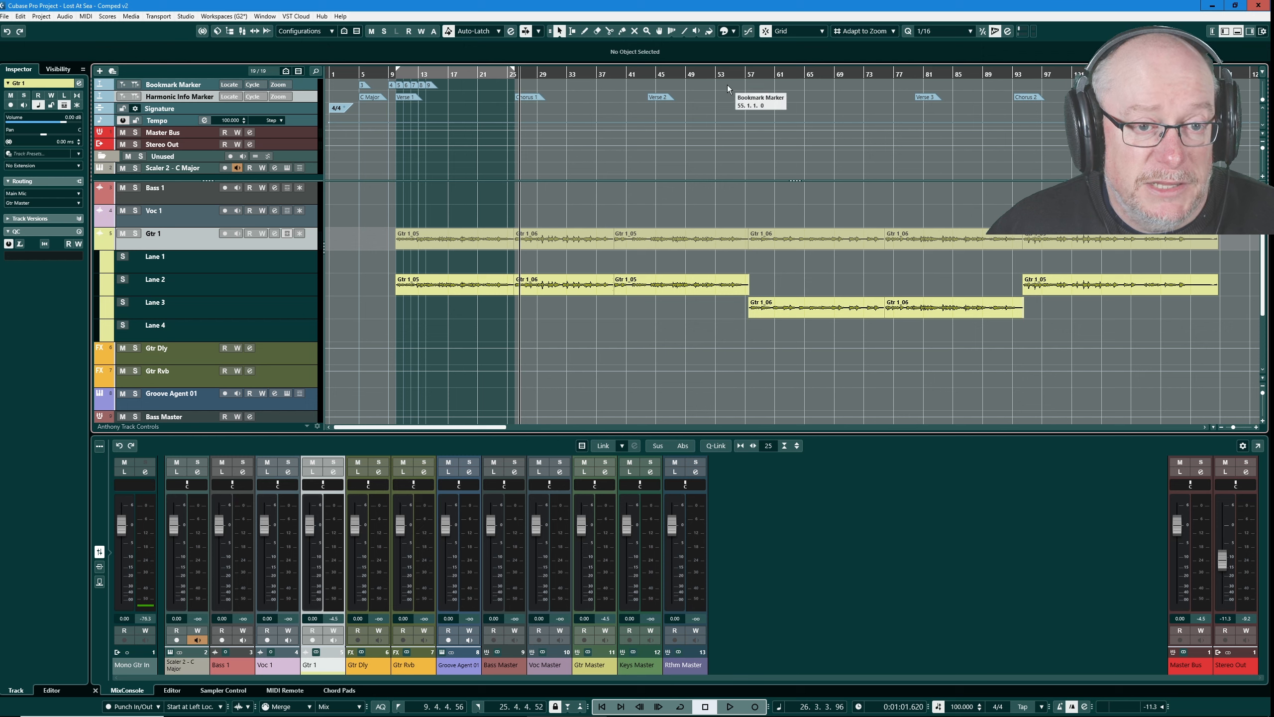
# - Play the comped guitar from bar 56 across the Bridge edit while setting the Stereo Out level to about -13.1 dB
pyautogui.click(738, 71)
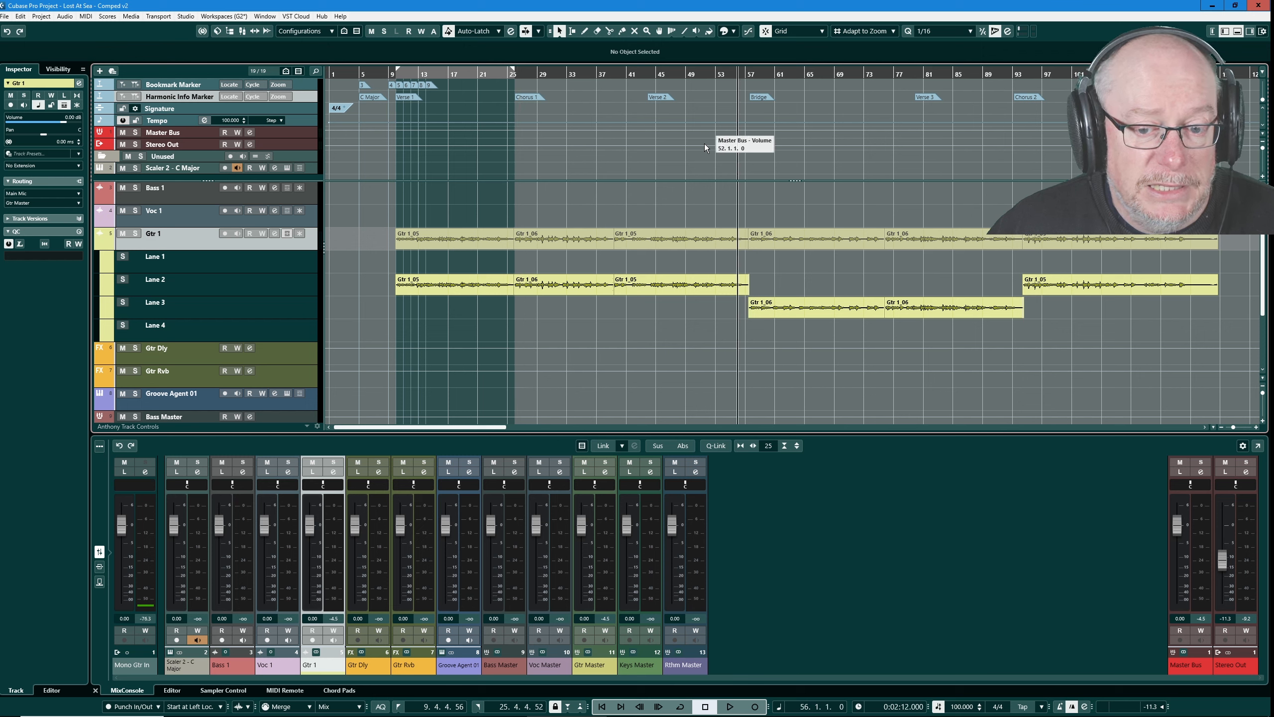
pyautogui.press('space')
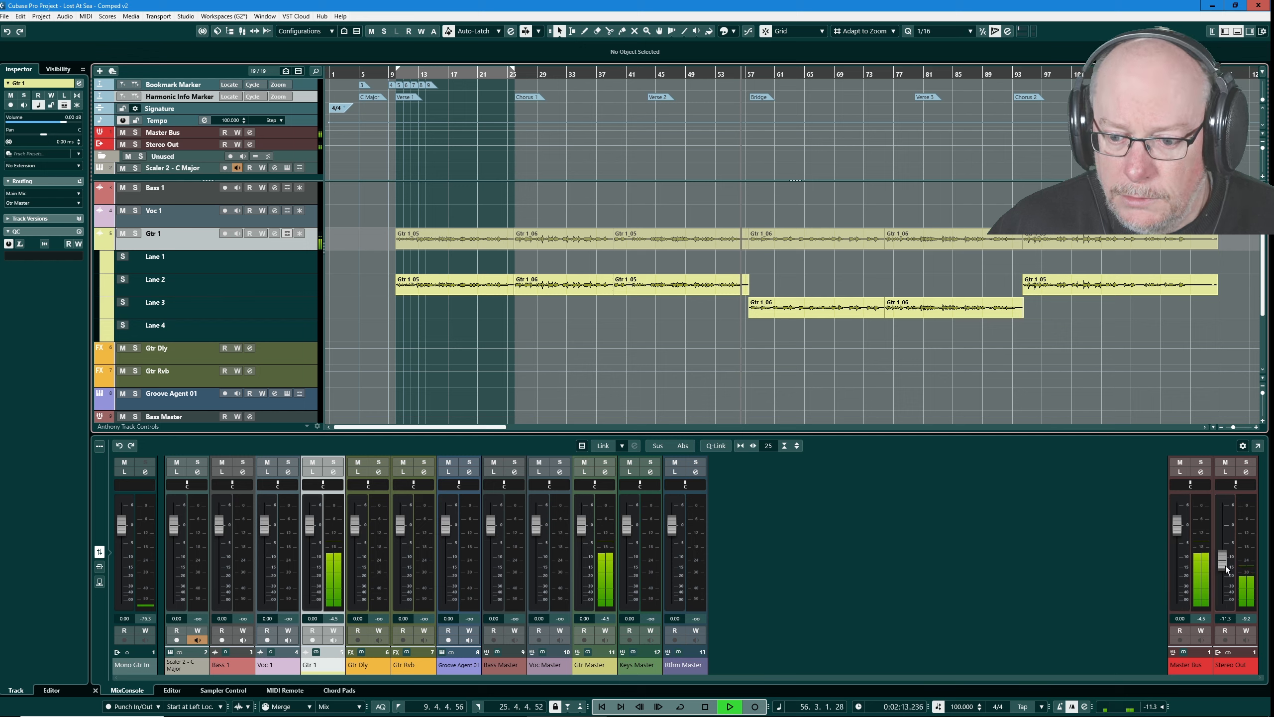
pyautogui.scroll(4, 1225, 560)
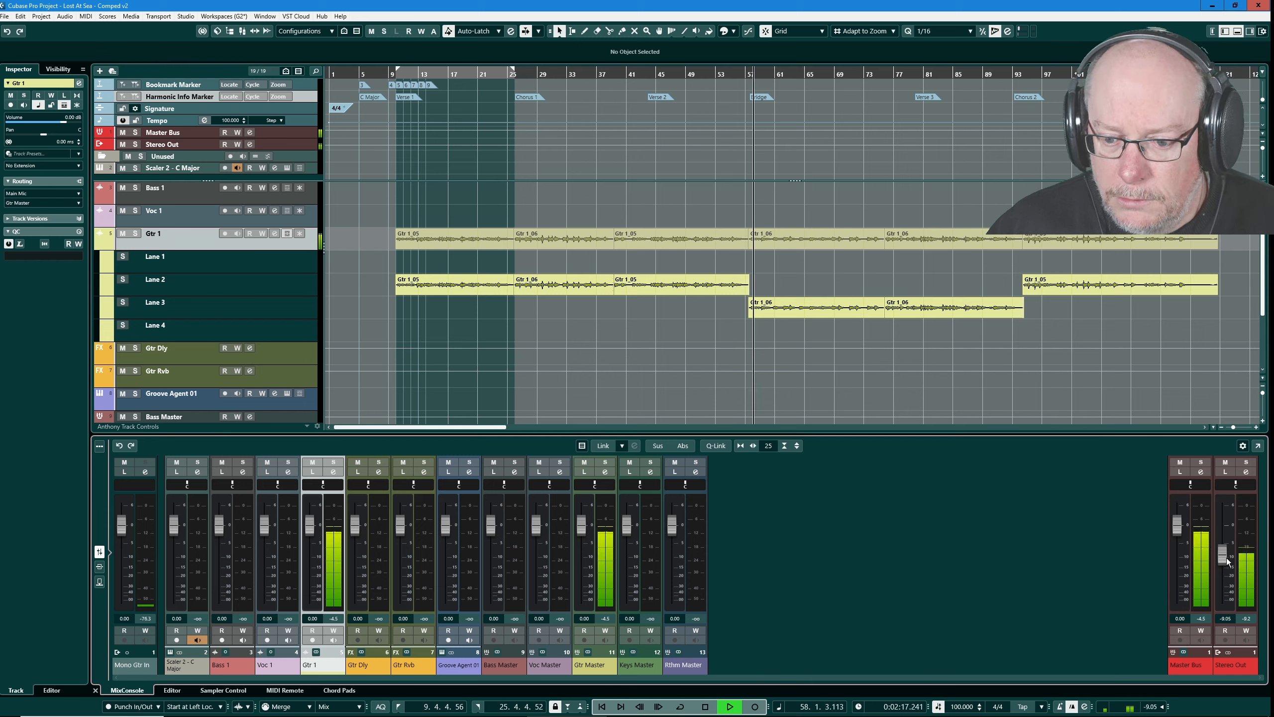
pyautogui.moveTo(1222, 561); pyautogui.dragTo(1222, 571)
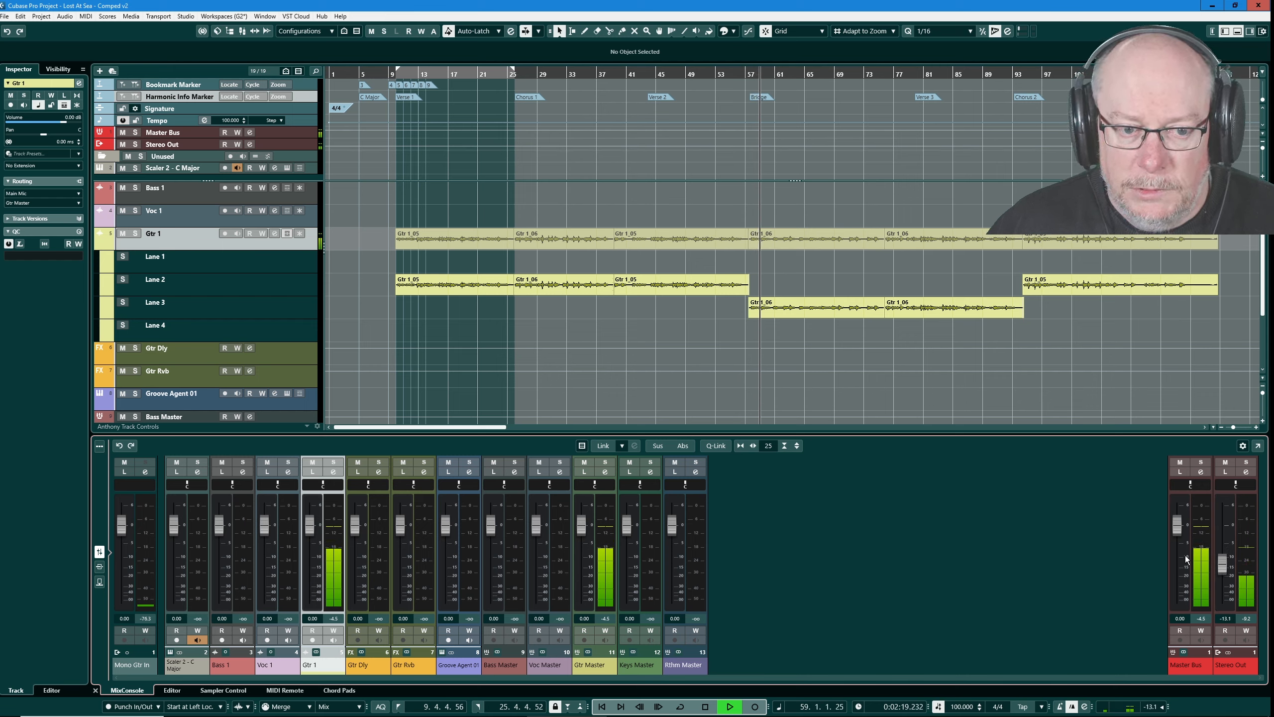
pyautogui.press('space')
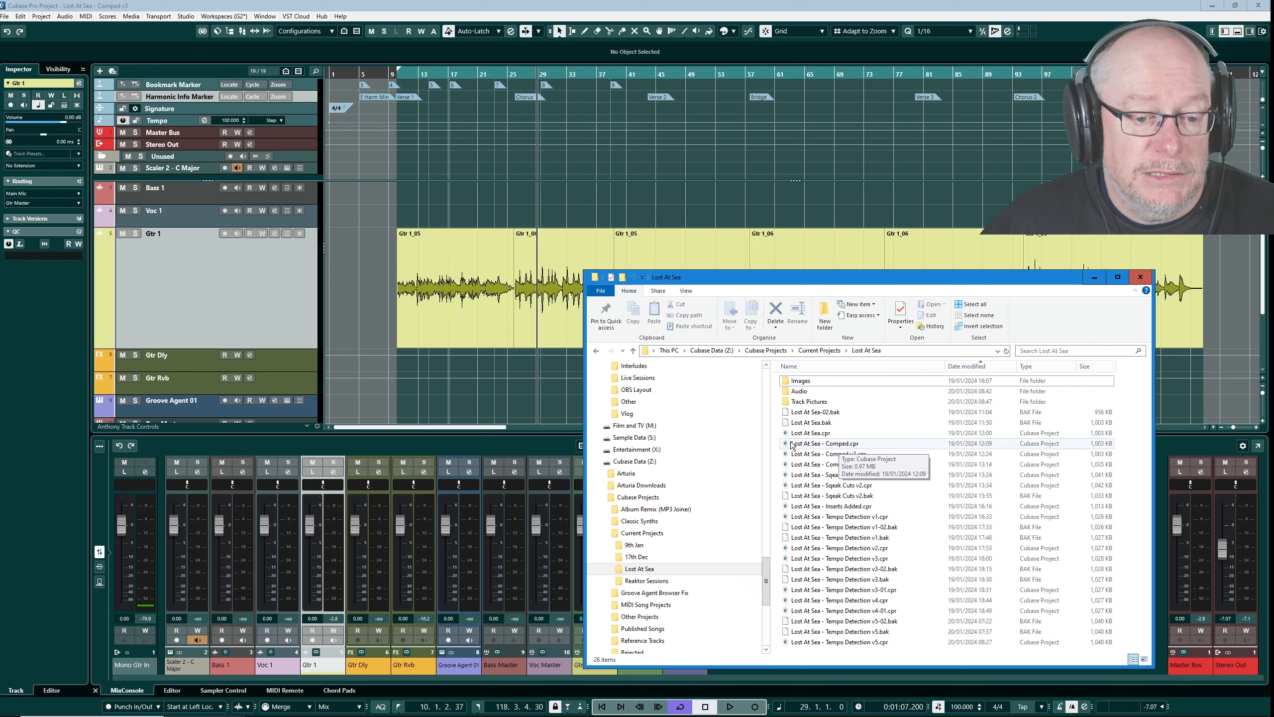
# - Locate Lost At Sea.cpr in the project folder and inspect the Gtr 1 crossfade before bar 26 in the Comped v3 project
pyautogui.click(821, 434)
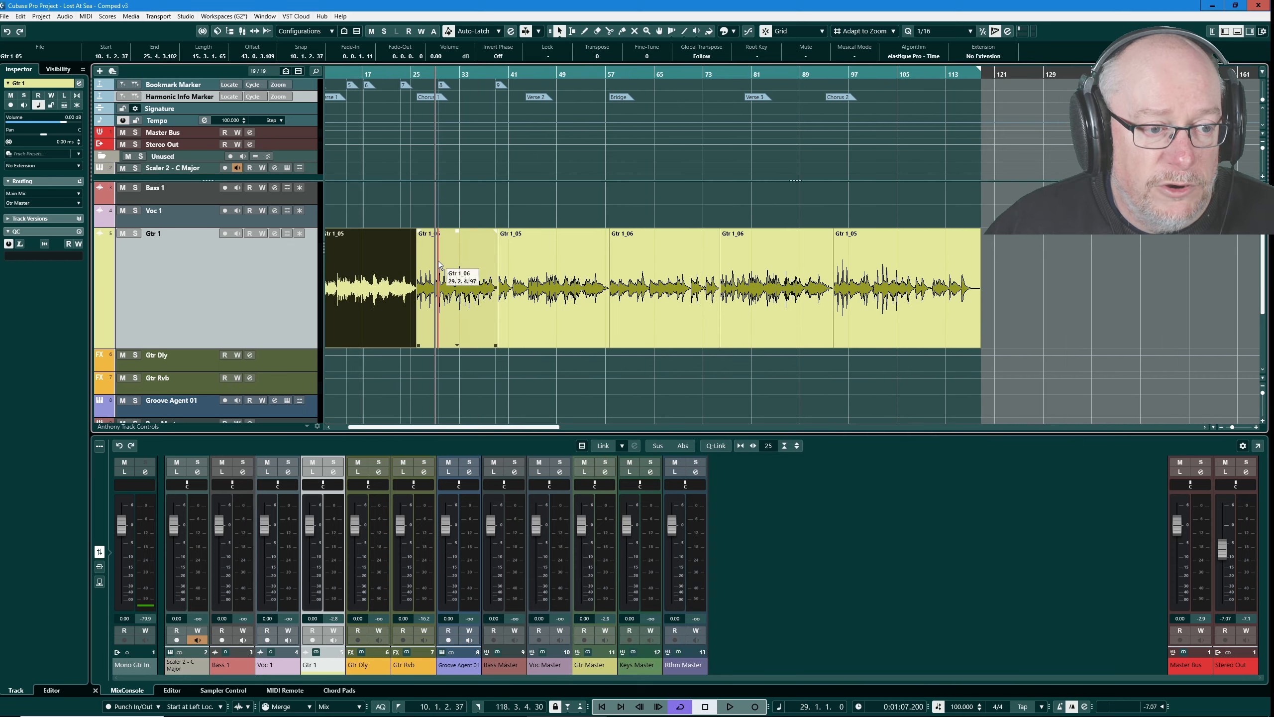
pyautogui.scroll(2, 433, 266)
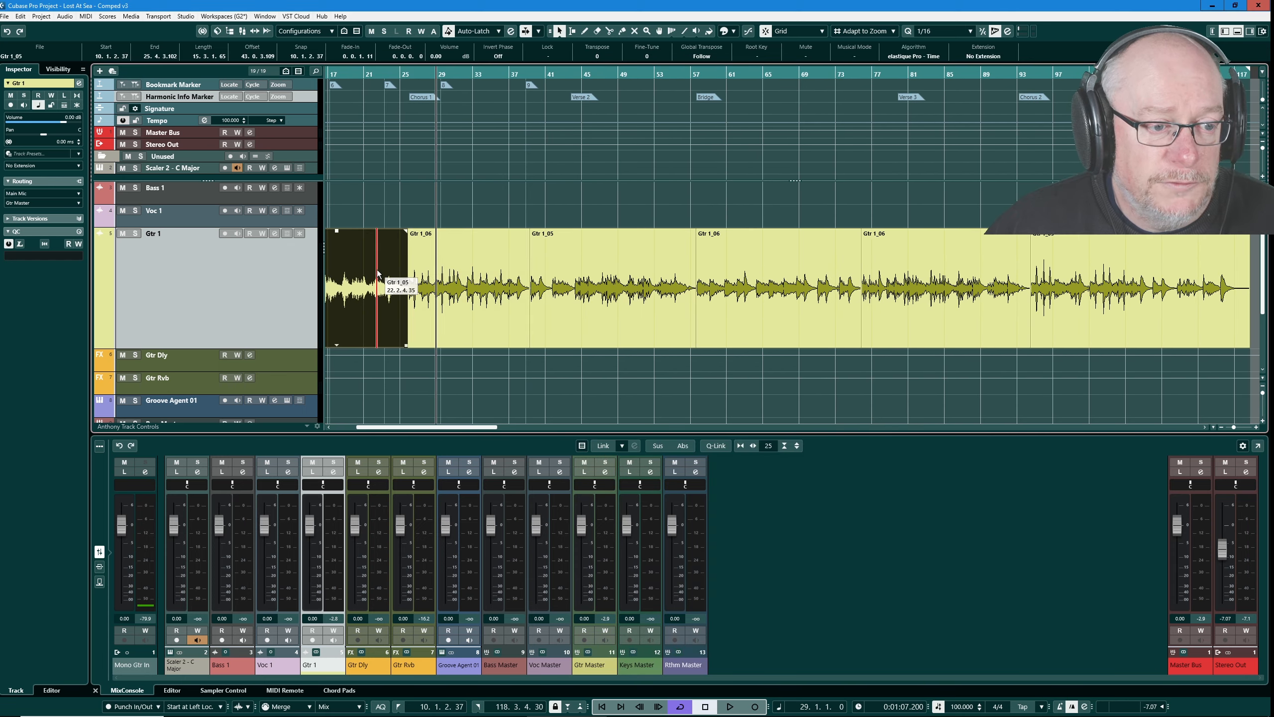
pyautogui.scroll(8, 377, 273)
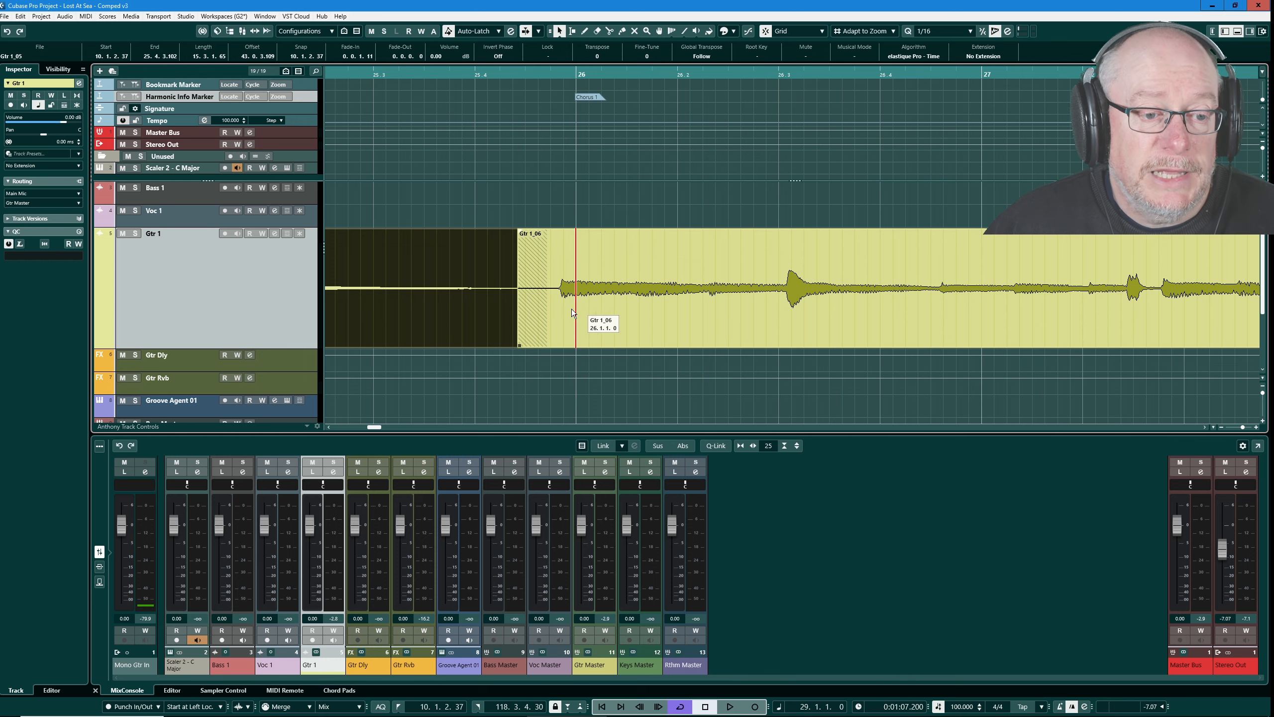
pyautogui.scroll(-10, 571, 308)
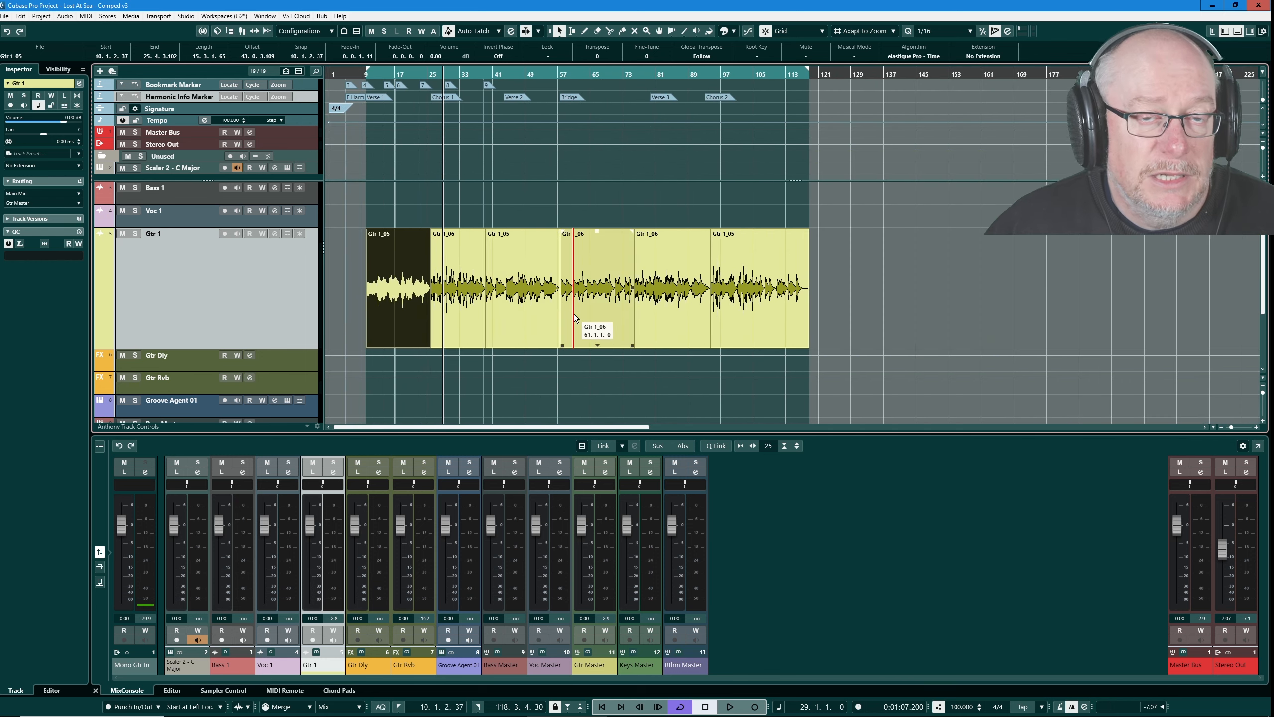
pyautogui.hotkey('alt', 'Tab')
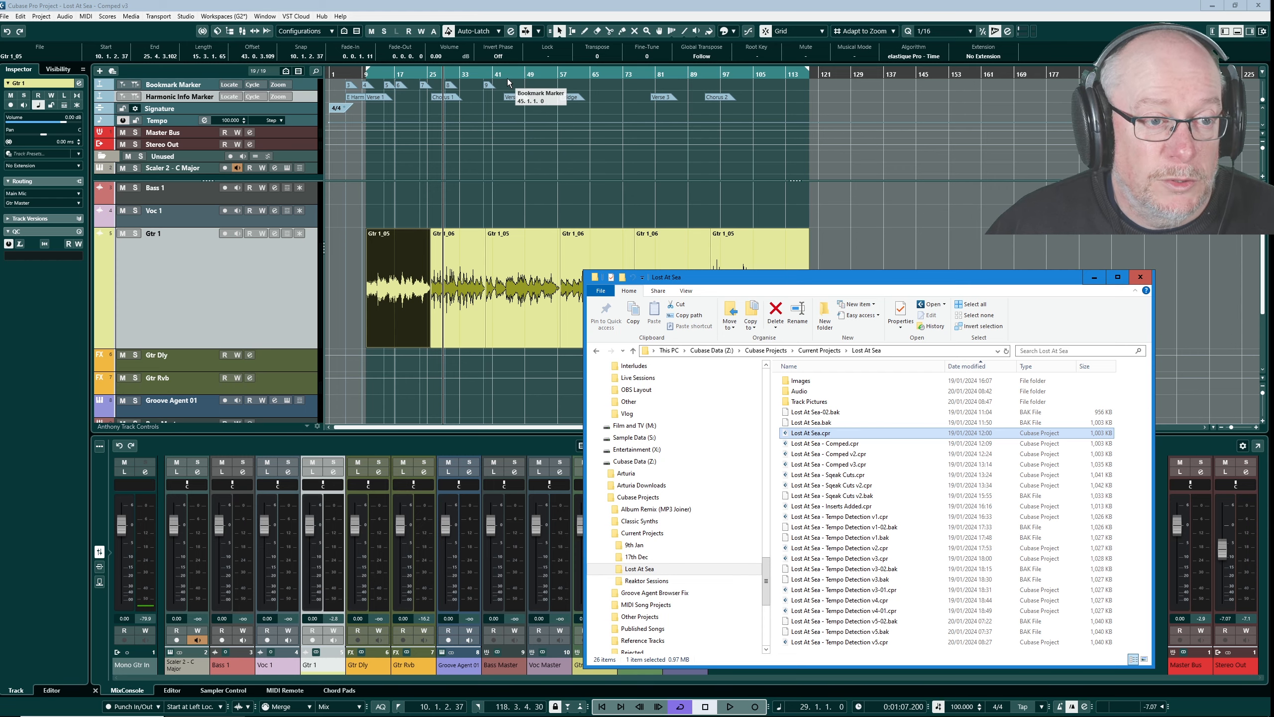
pyautogui.hotkey('alt', 'Tab')
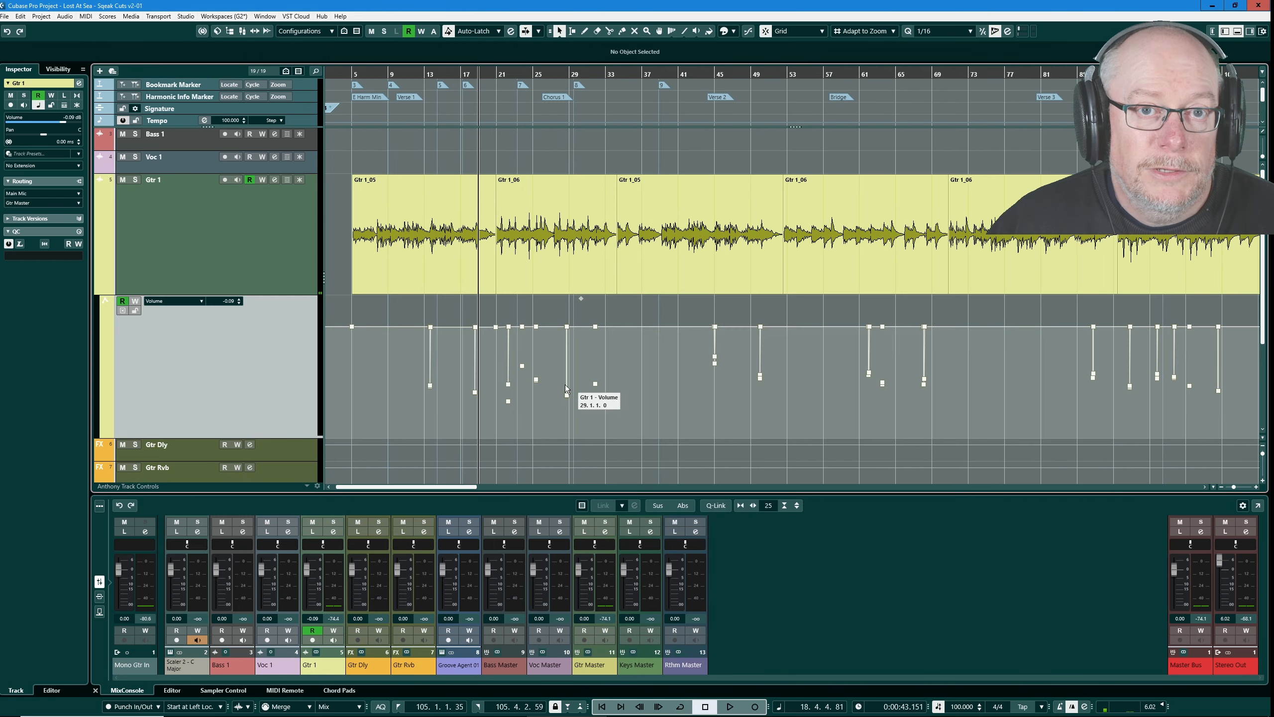
# - Inspect the volume automation dips under Gtr 1 against the string-squeak transients around bars 22 to 28
pyautogui.scroll(2, 481, 347)
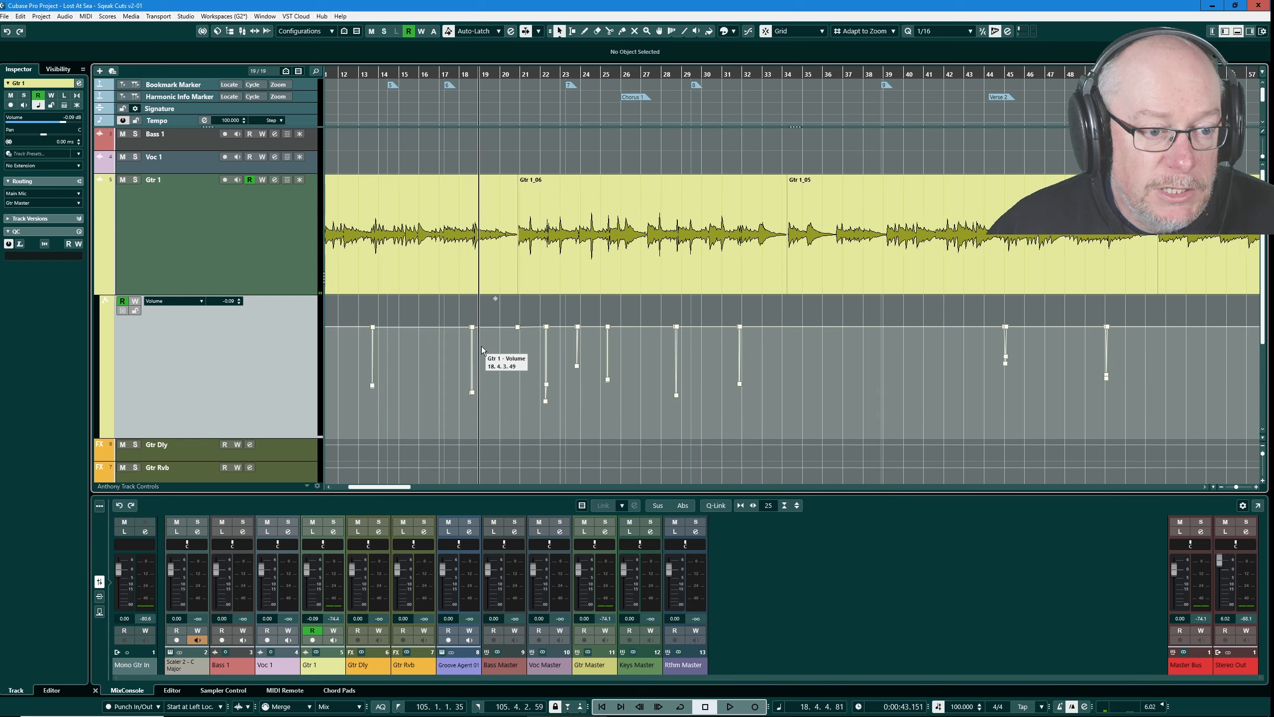
pyautogui.scroll(8, 549, 367)
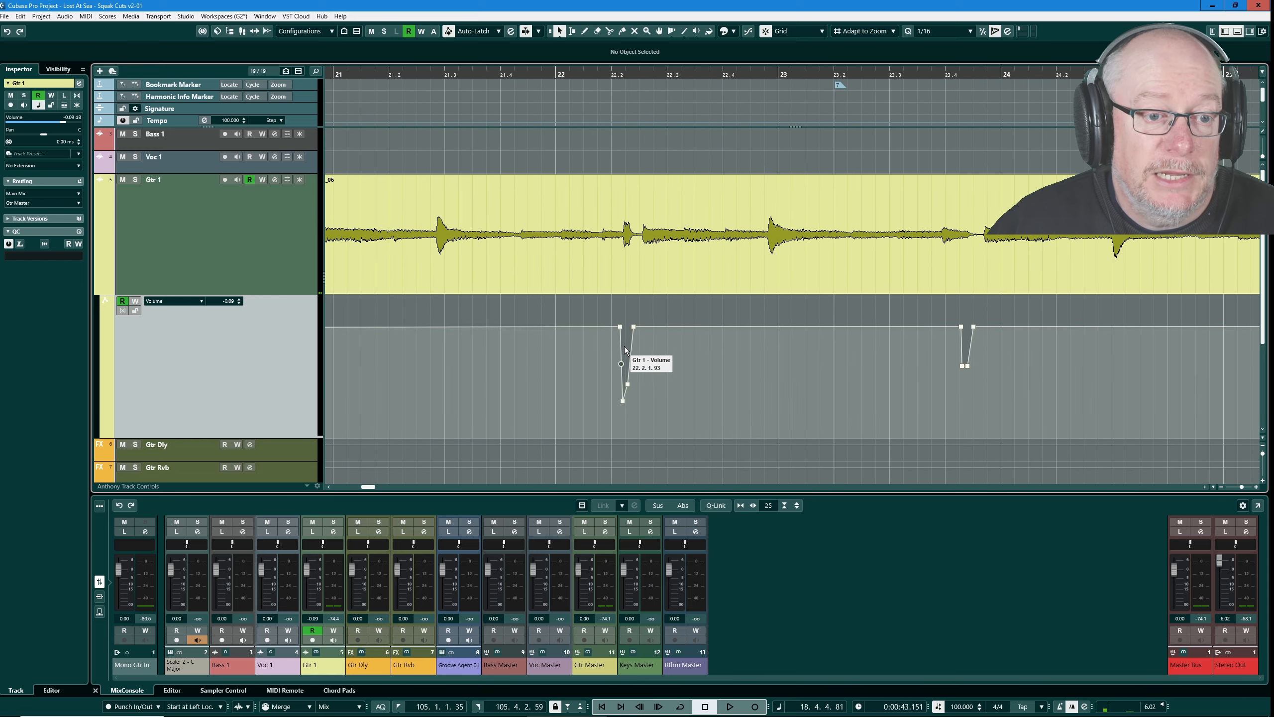
pyautogui.scroll(2, 625, 347)
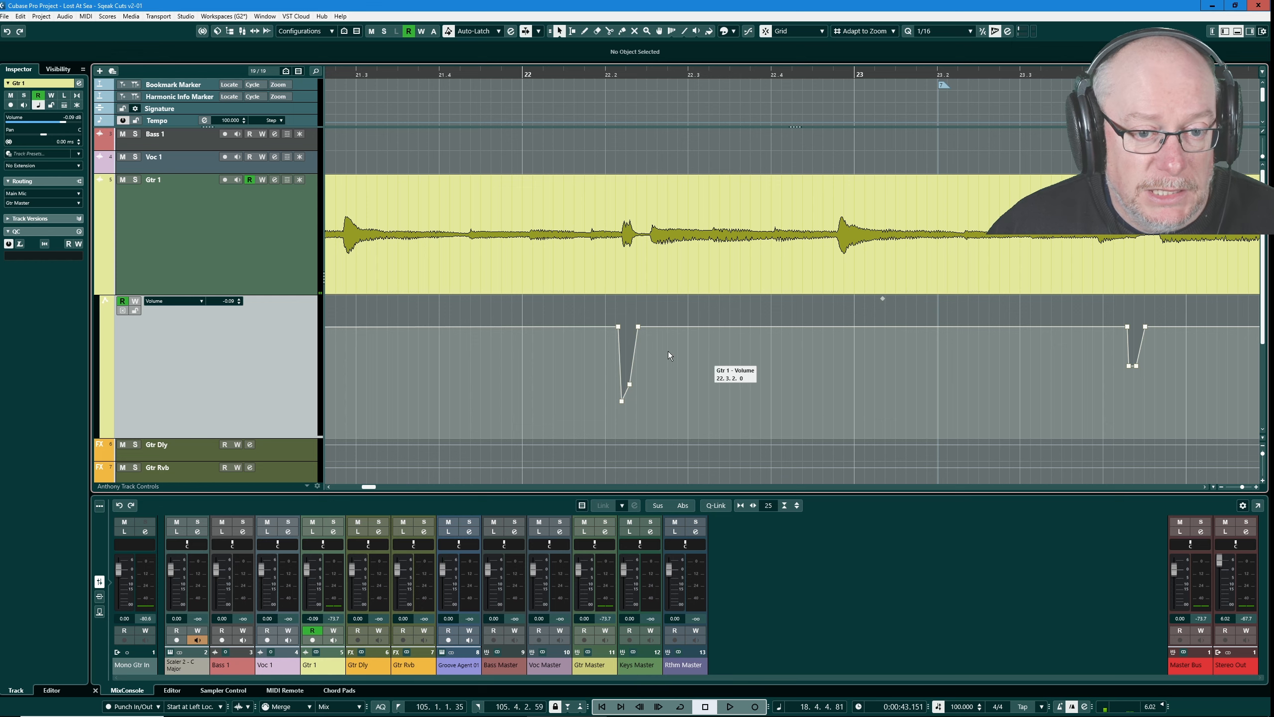
pyautogui.scroll(-2, 577, 325)
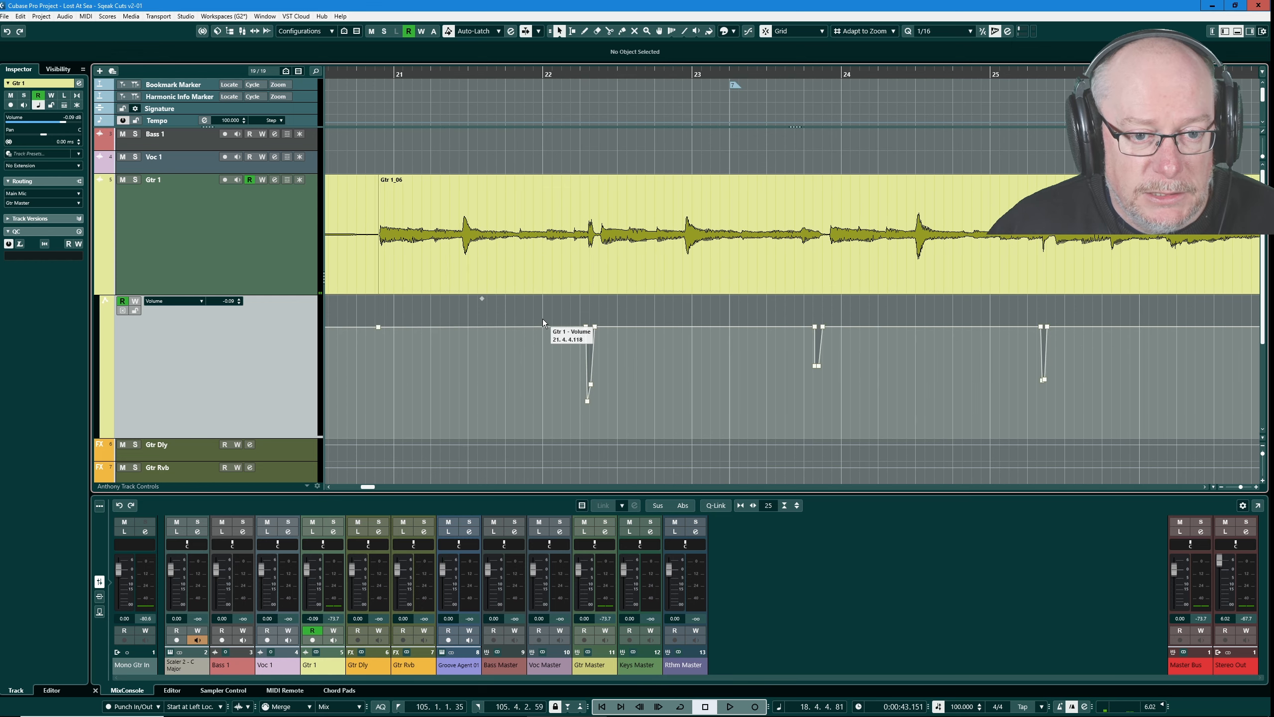
pyautogui.scroll(1, 543, 319)
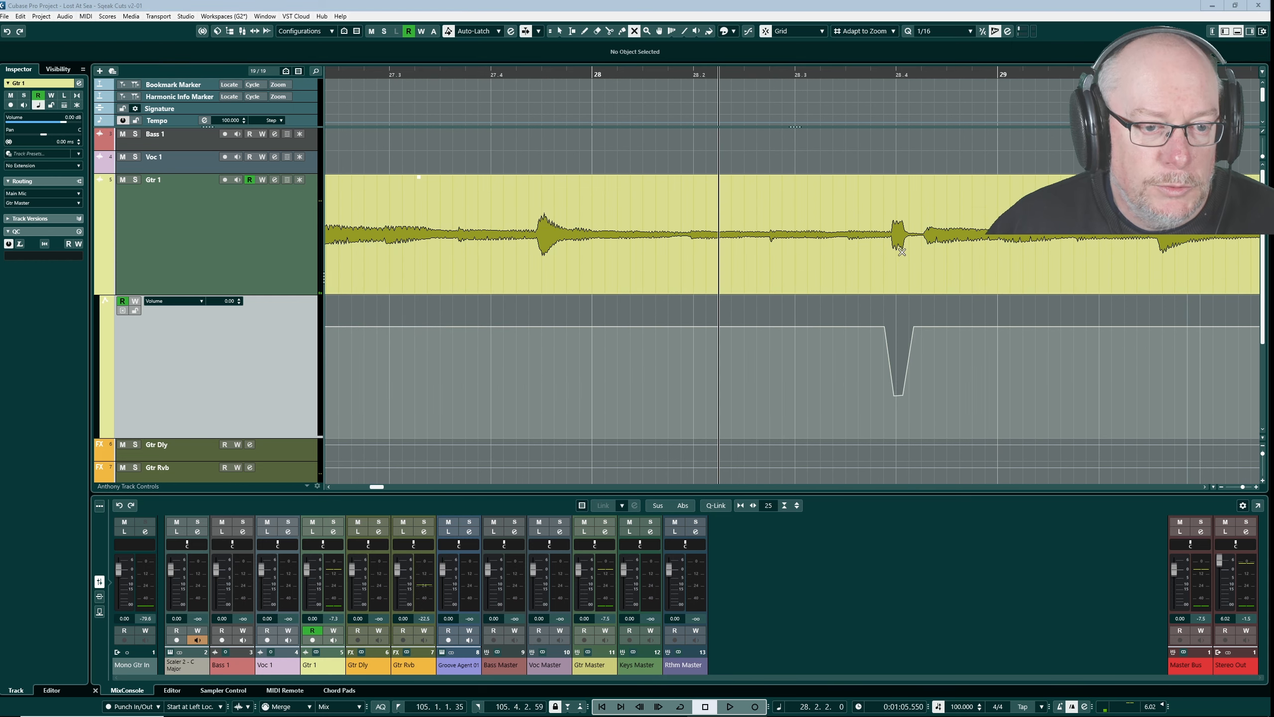
# - Audition the squeak near 28.4 with automation reading disabled on the Gtr 1 volume lane, and re-enable reading
pyautogui.click(120, 304)
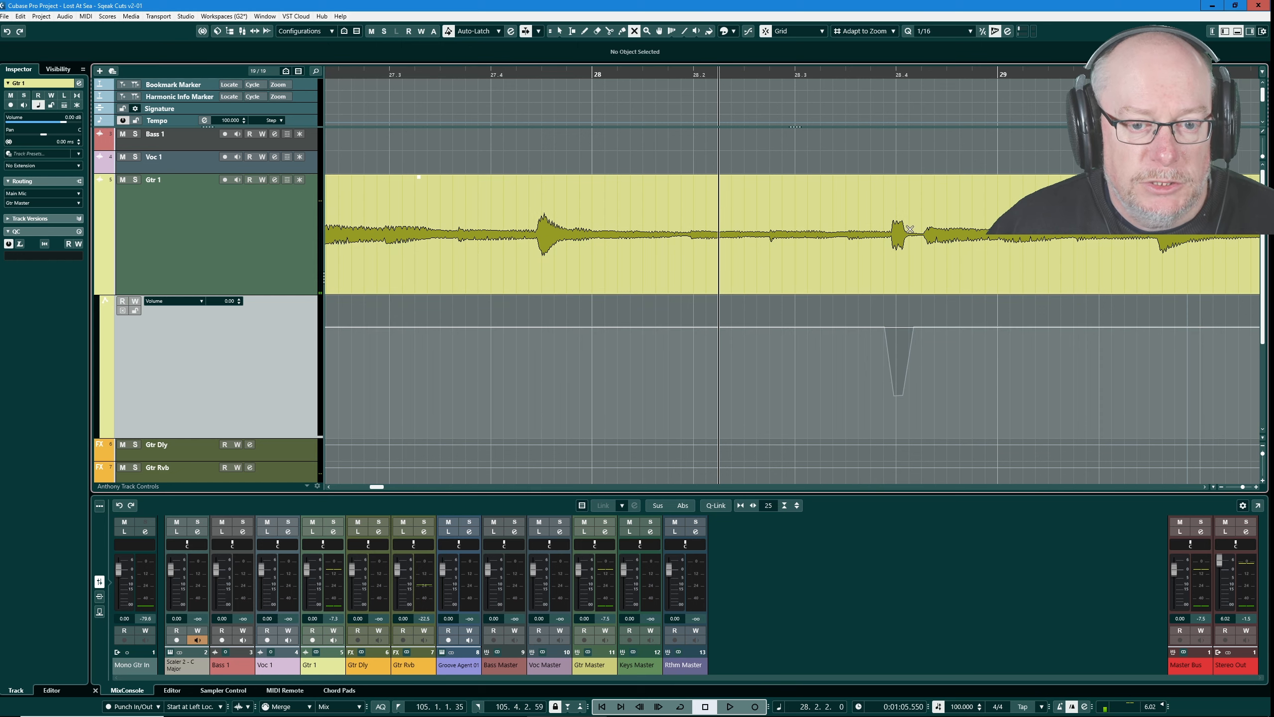
pyautogui.press('space')
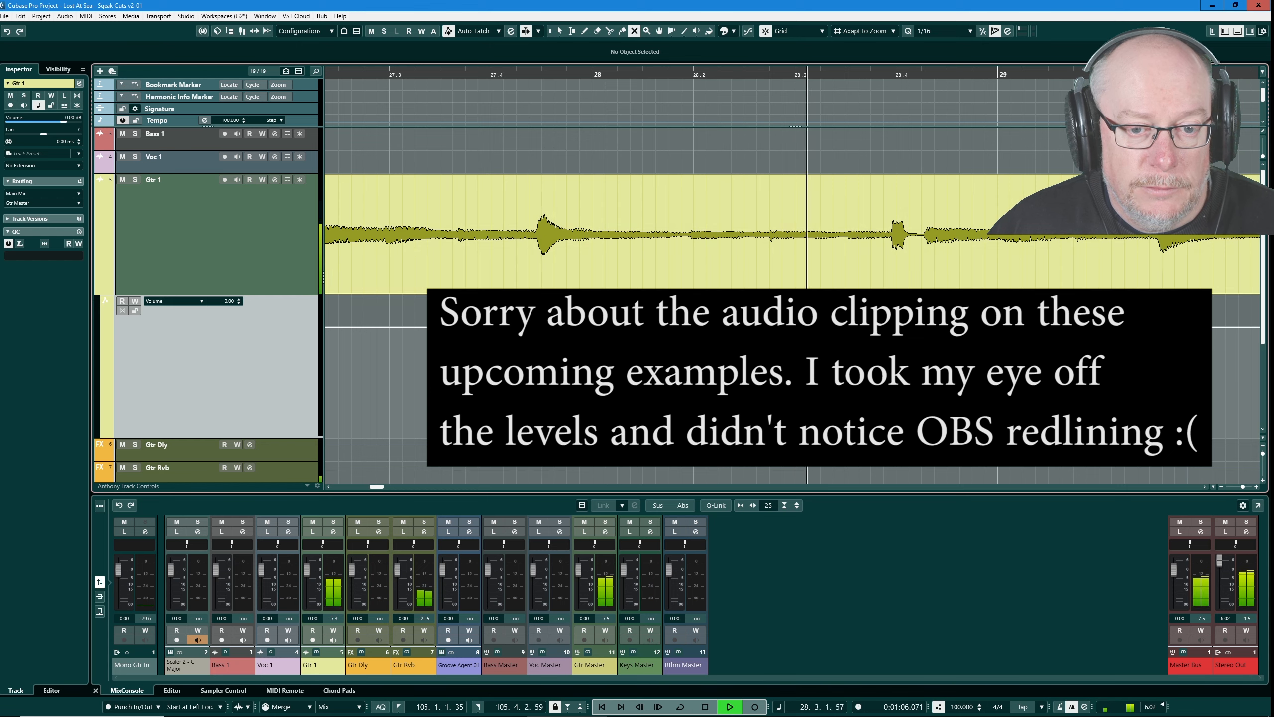
pyautogui.press('space')
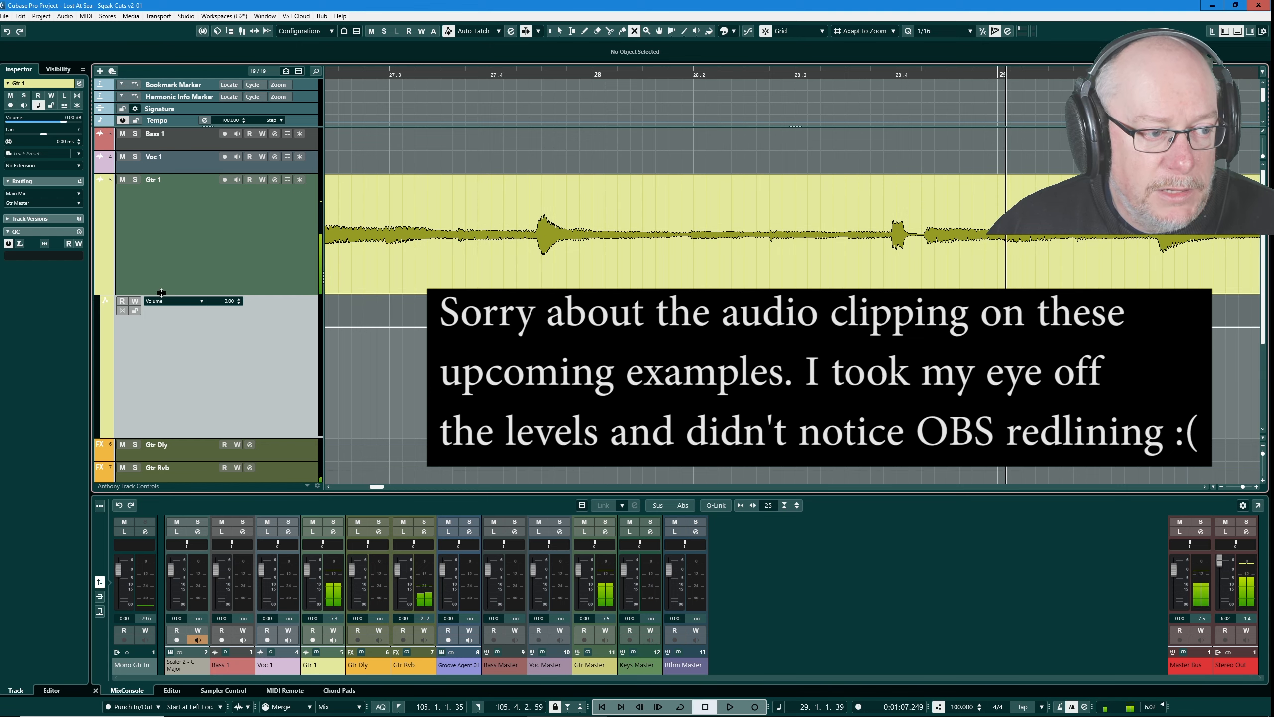
pyautogui.click(122, 304)
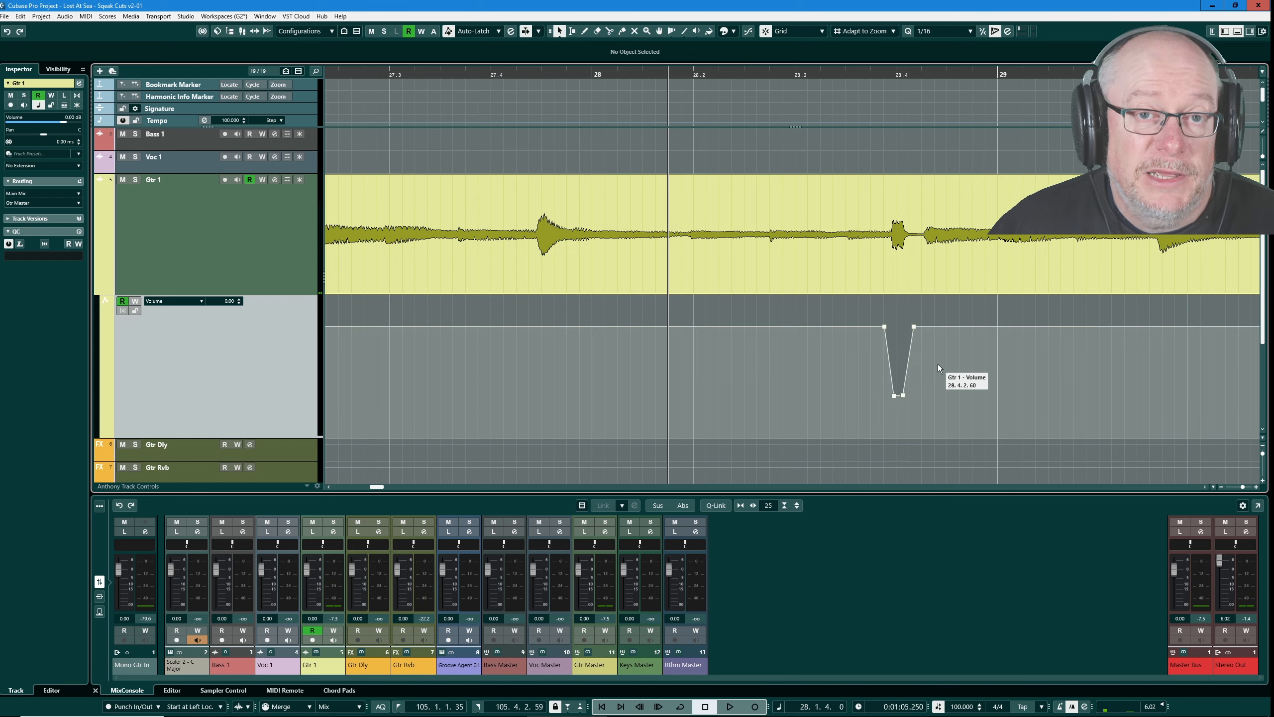
# - Add a slope-sided dip to the Gtr 1 volume automation from about 28.2.2.60 to 28.2.4.0, down to about -18 dB
pyautogui.rightClick(743, 356)
pyautogui.click(735, 355)
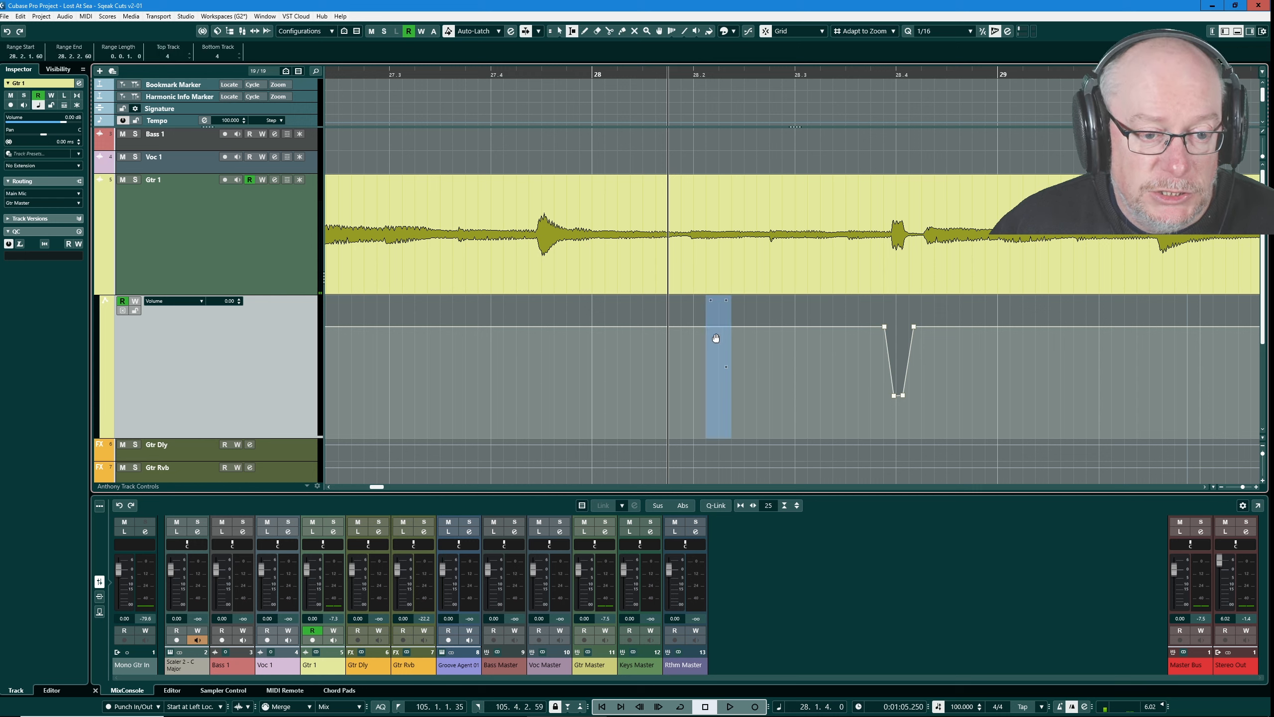
pyautogui.click(758, 339)
pyautogui.moveTo(732, 332); pyautogui.dragTo(753, 369)
pyautogui.press('1')
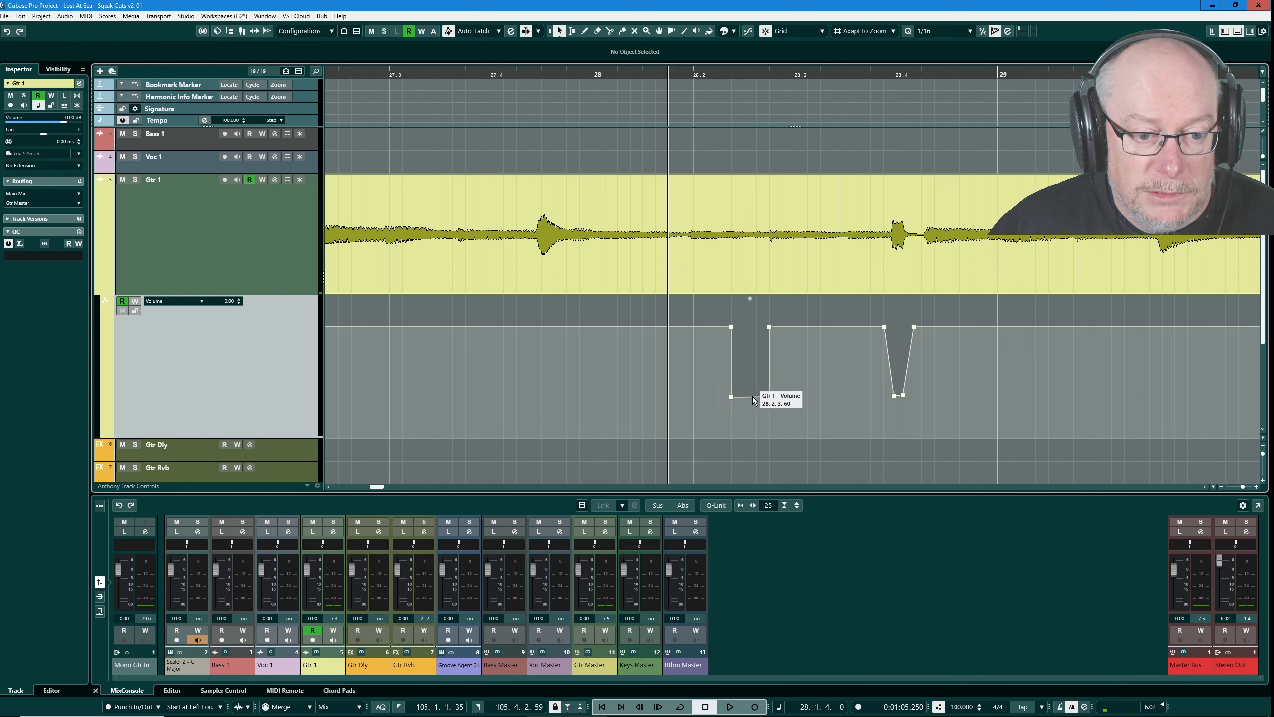
pyautogui.moveTo(731, 398); pyautogui.dragTo(754, 400)
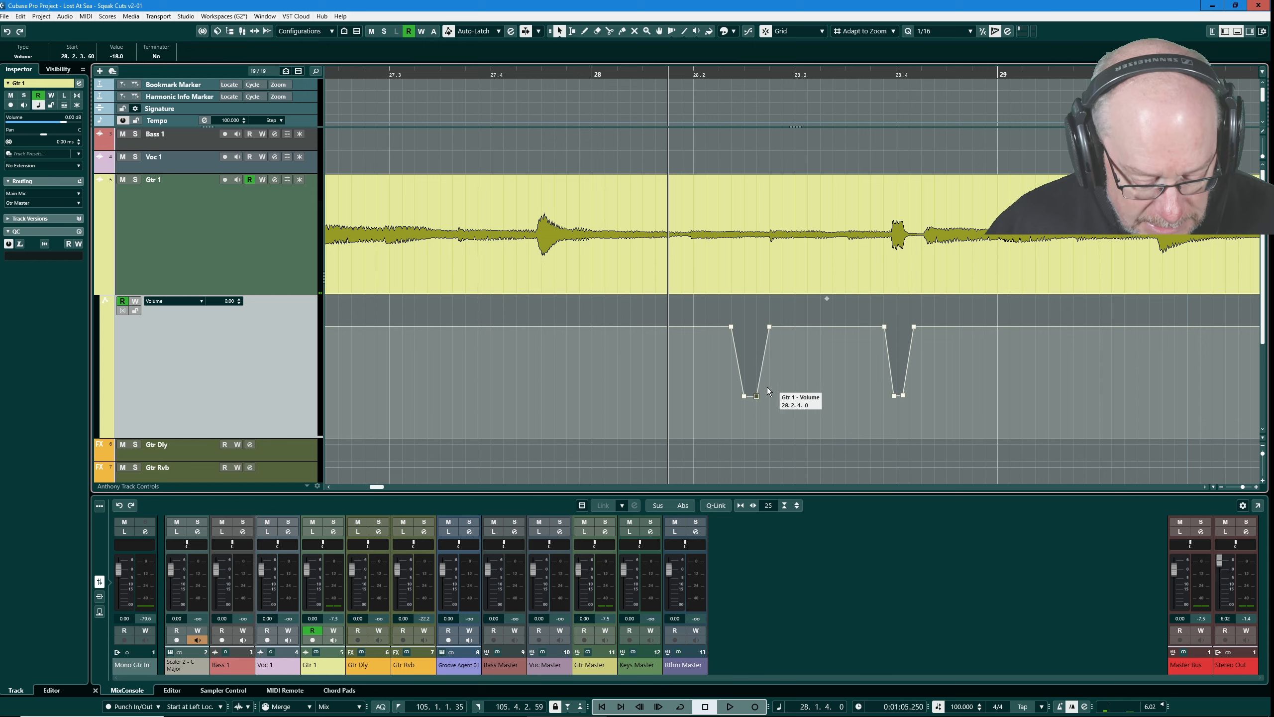
# - Undo the volume dip just added near 28.2 on Gtr 1 and audition the passage from 28.1
pyautogui.hotkey('ctrl', 'z')
pyautogui.hotkey('ctrl', 'z')
pyautogui.hotkey('ctrl', 'z')
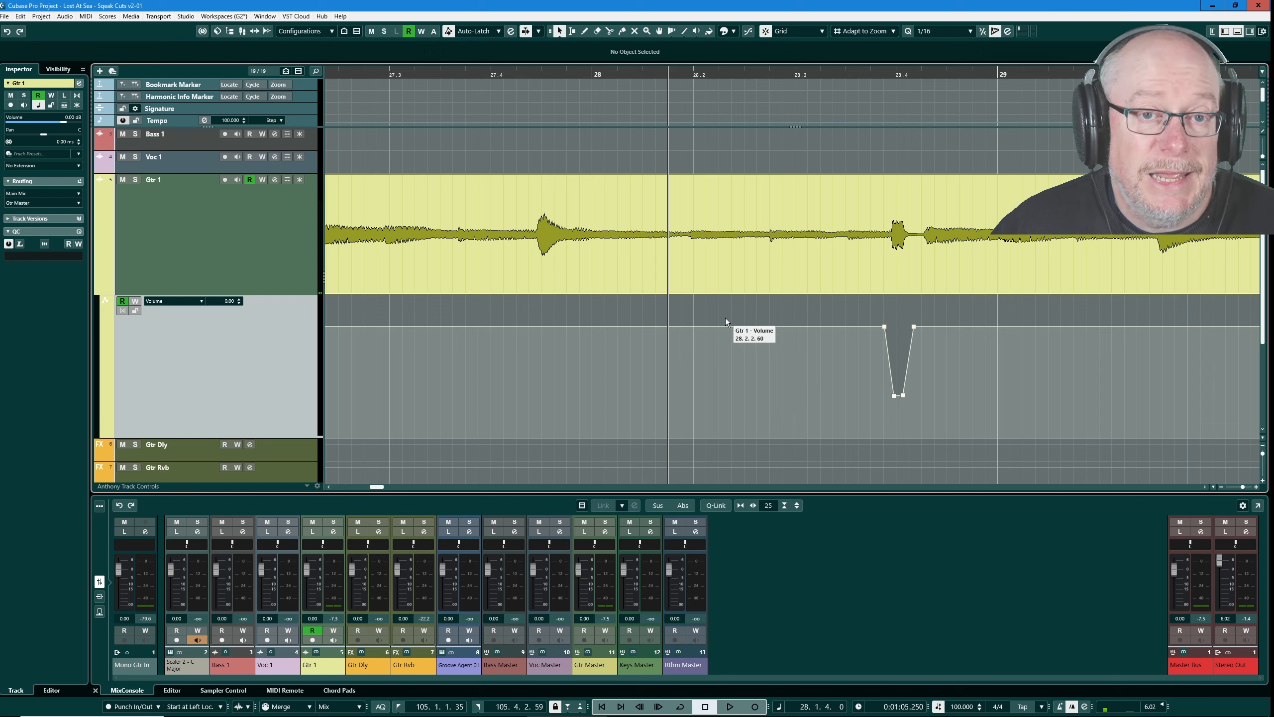
pyautogui.press('space')
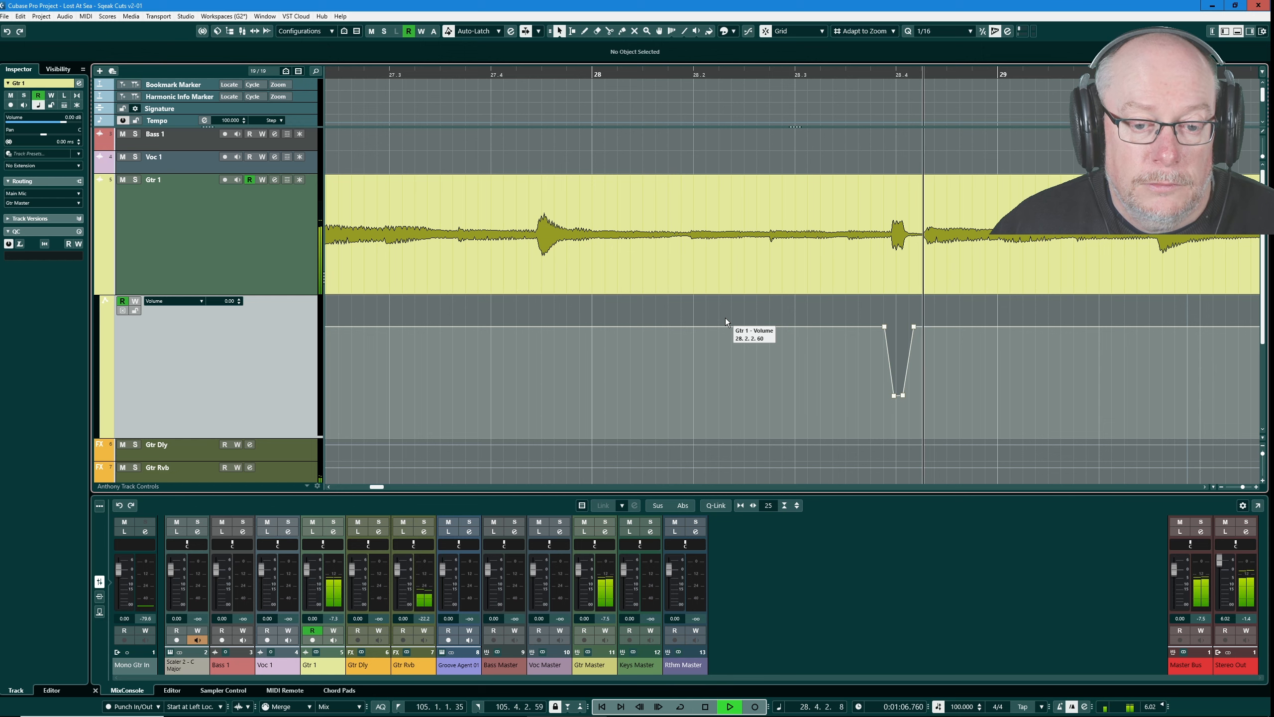
pyautogui.press('space')
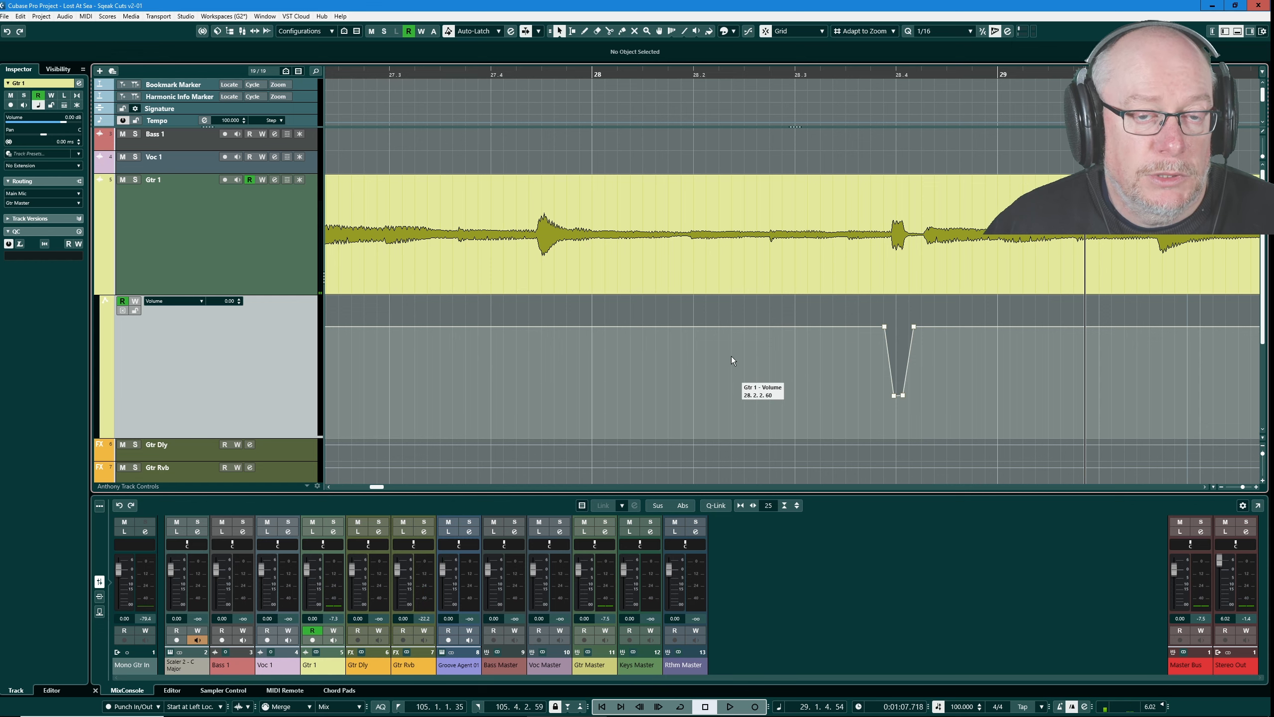
# - Examine the Gtr 1 volume automation dips across the whole song, including those near bars 93 and 95
pyautogui.scroll(-13, 596, 316)
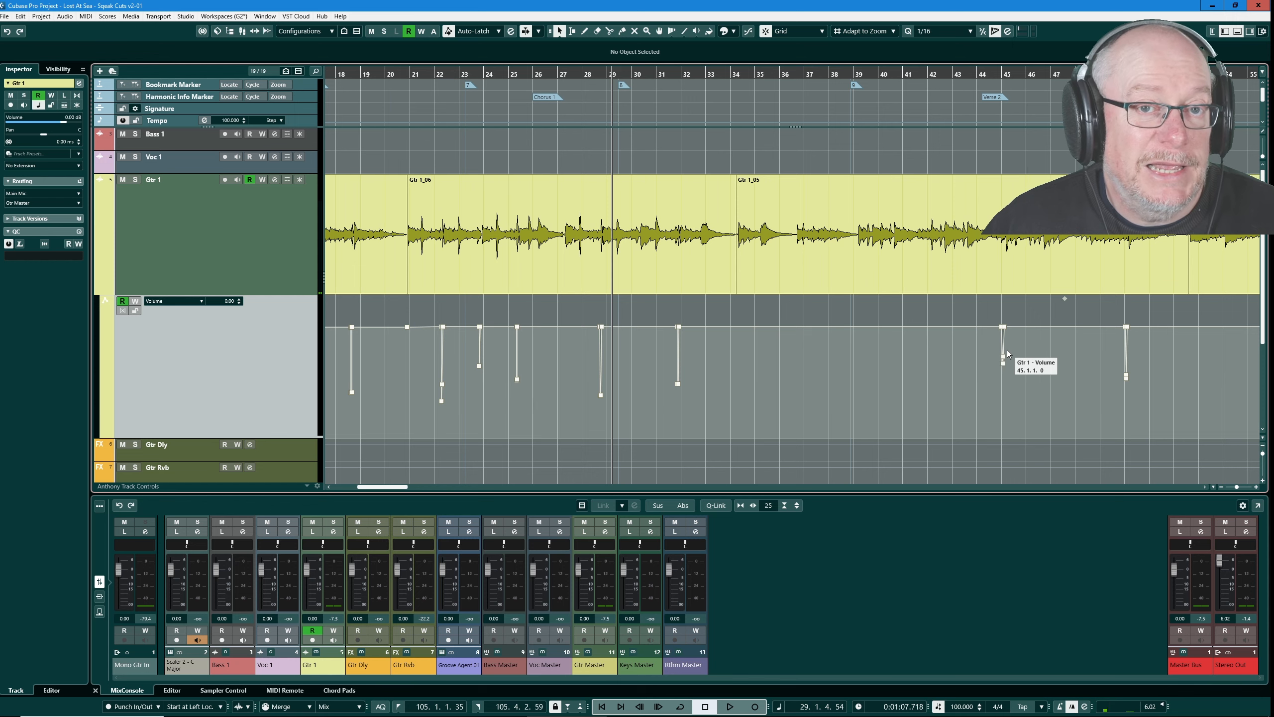
pyautogui.scroll(-10, 656, 362)
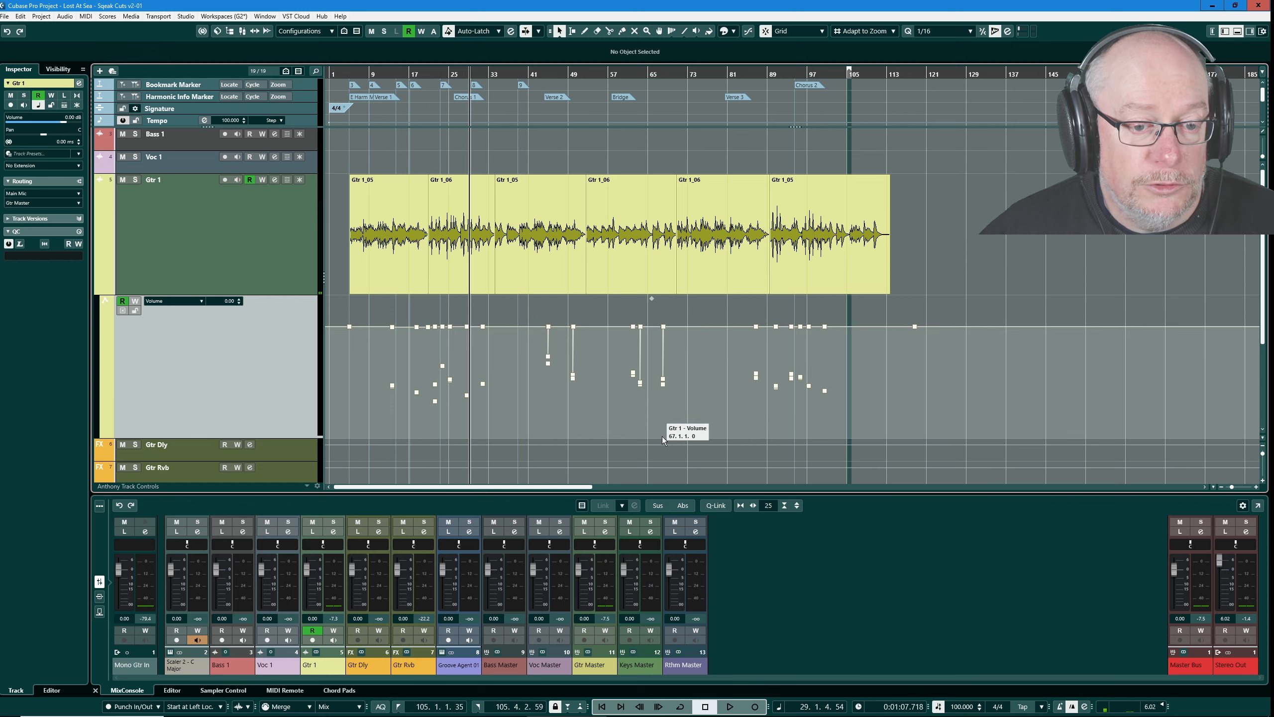
pyautogui.scroll(12, 808, 358)
pyautogui.scroll(4, 574, 363)
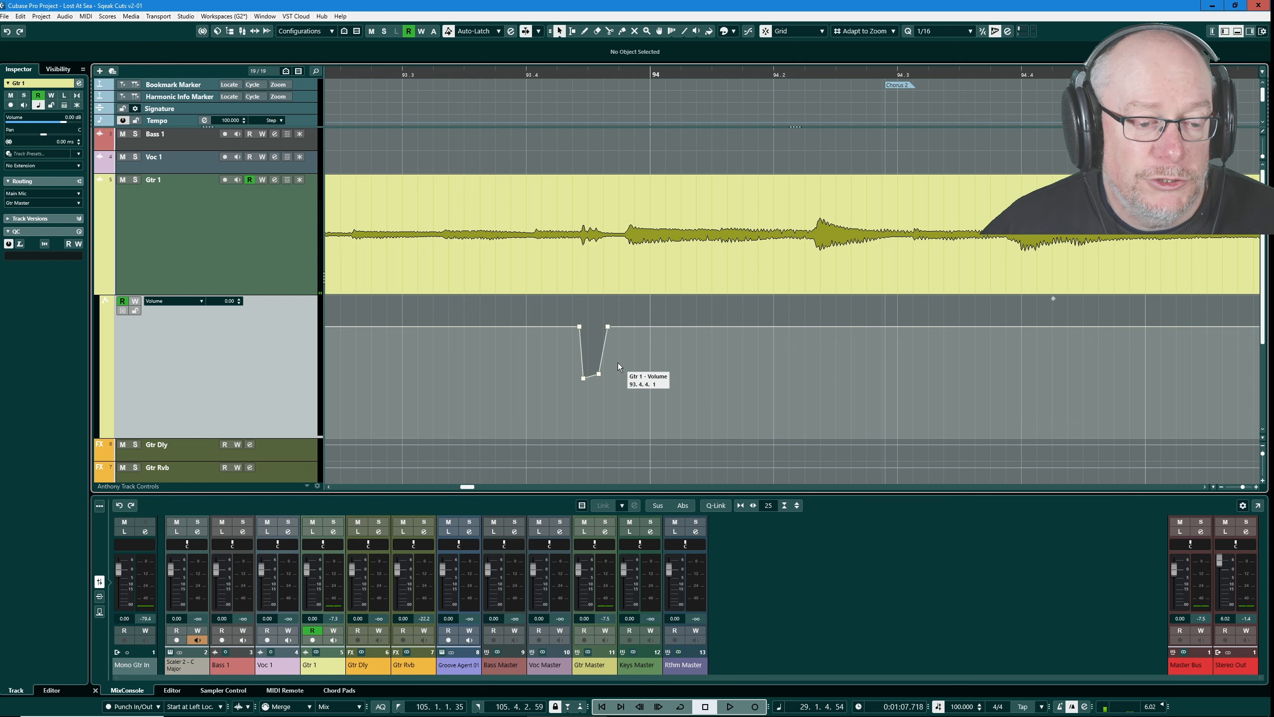
pyautogui.scroll(-4, 607, 363)
pyautogui.scroll(2, 784, 365)
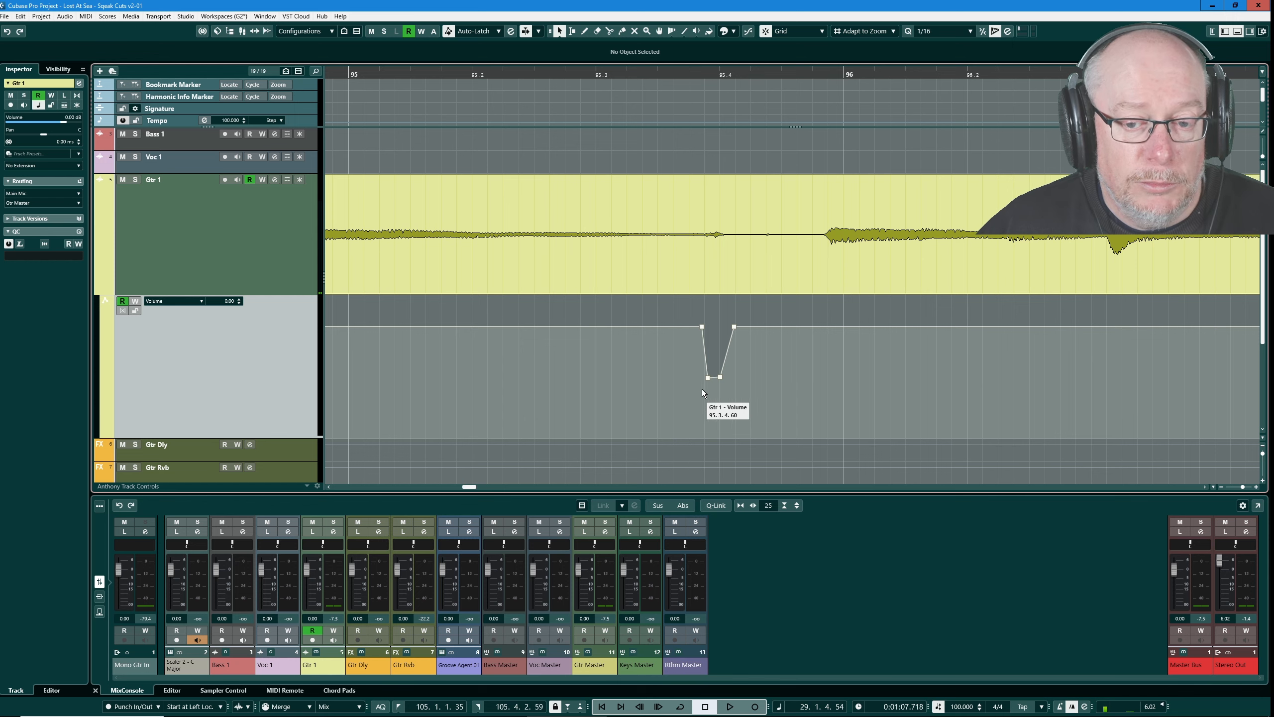
pyautogui.scroll(-8, 692, 356)
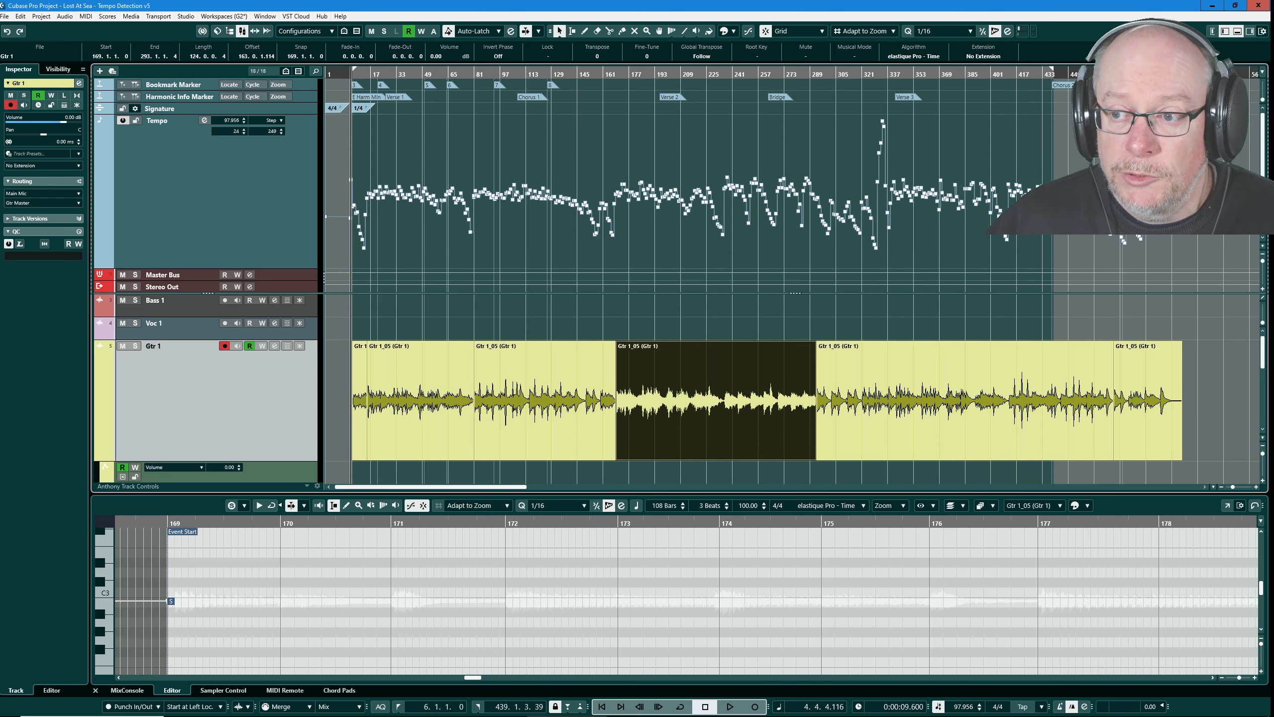
# - Show the full MixConsole of the Tempo Detection v5 project and inspect the Pre 1973 and PuigChild 670 inserts on Gtr 1
pyautogui.press('F3')
pyautogui.moveTo(584, 94); pyautogui.dragTo(590, 58)
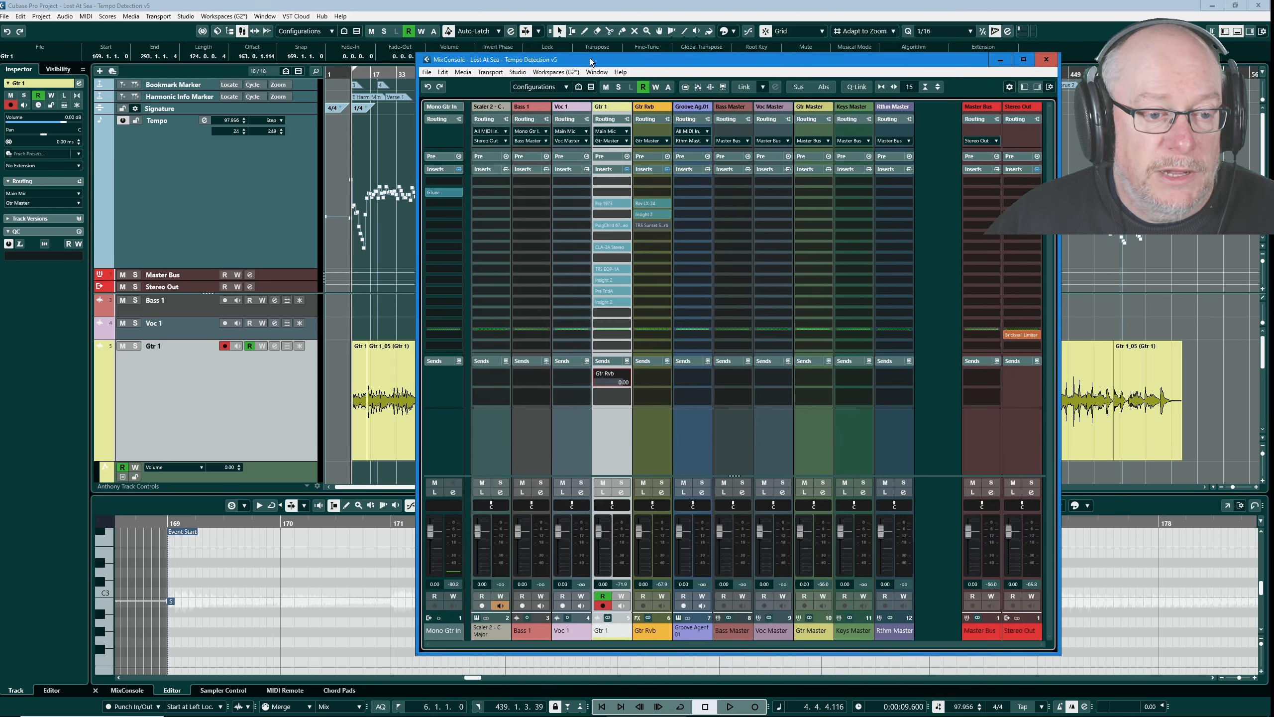
pyautogui.click(617, 203)
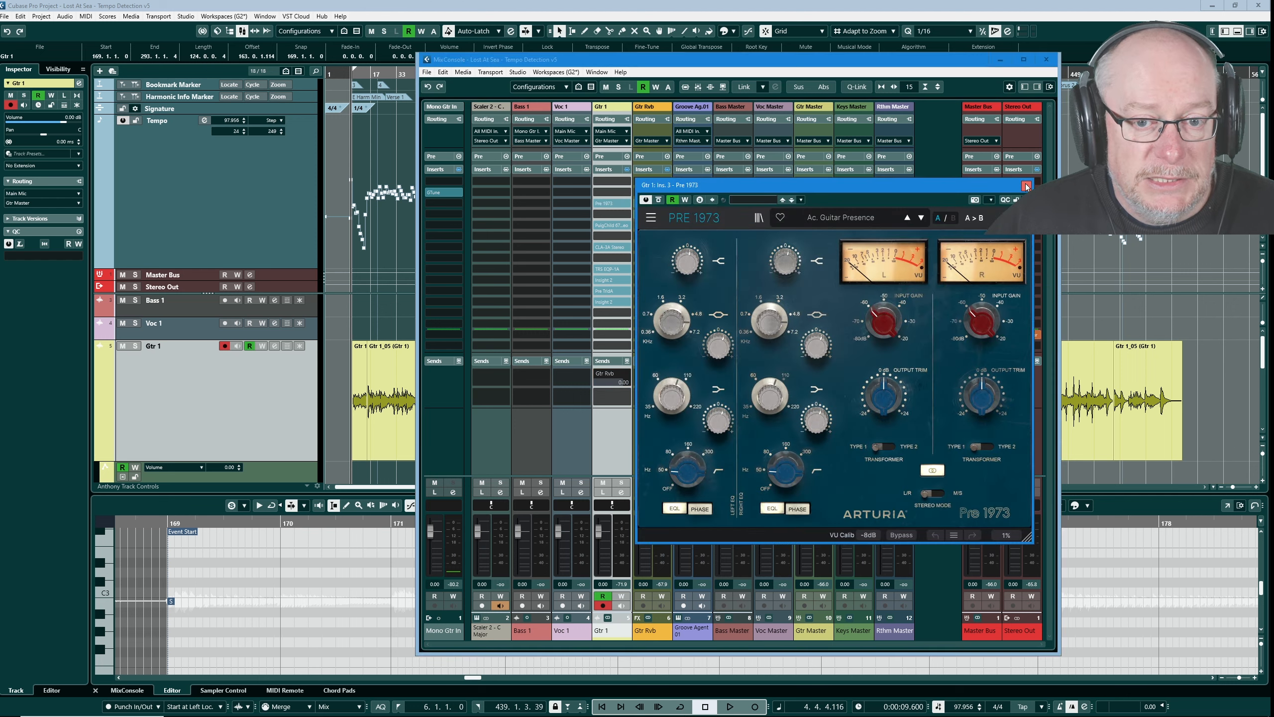
pyautogui.click(1026, 185)
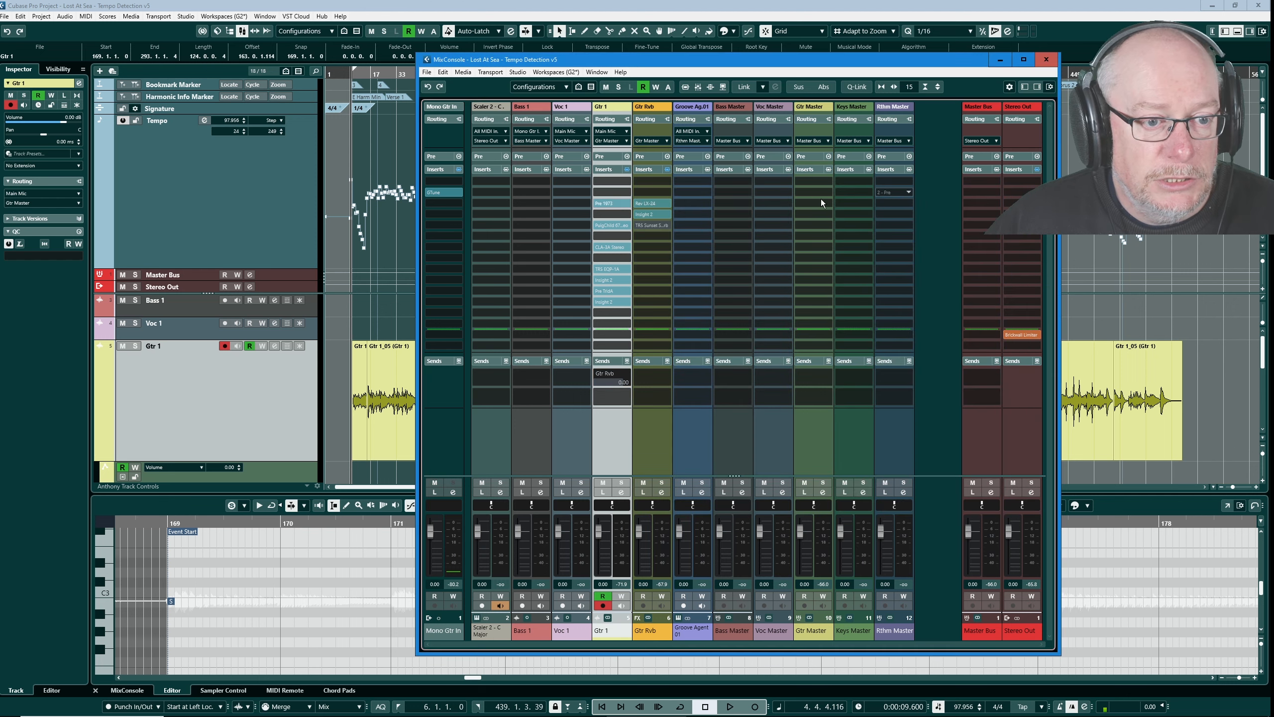
pyautogui.click(608, 226)
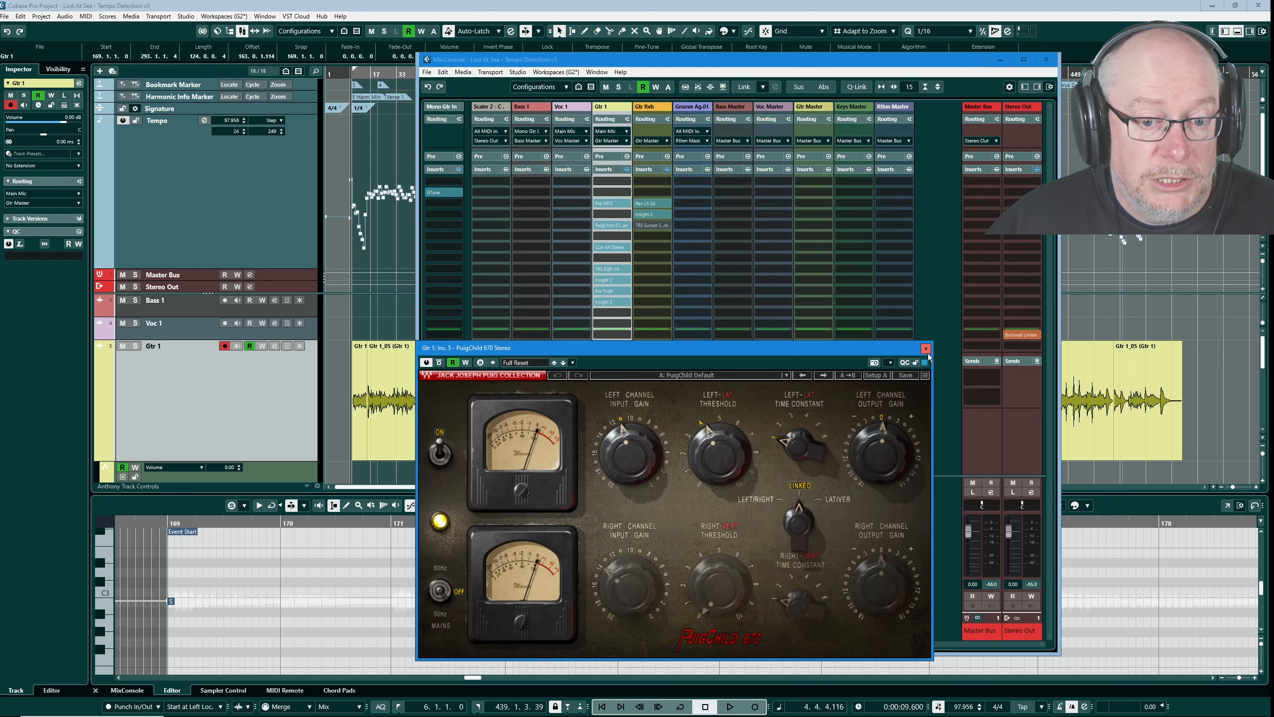
pyautogui.click(926, 350)
# - Inspect the CLA-3A, TR5 EQP-1A and Pre TridA inserts on the Gtr 1 channel
pyautogui.click(619, 246)
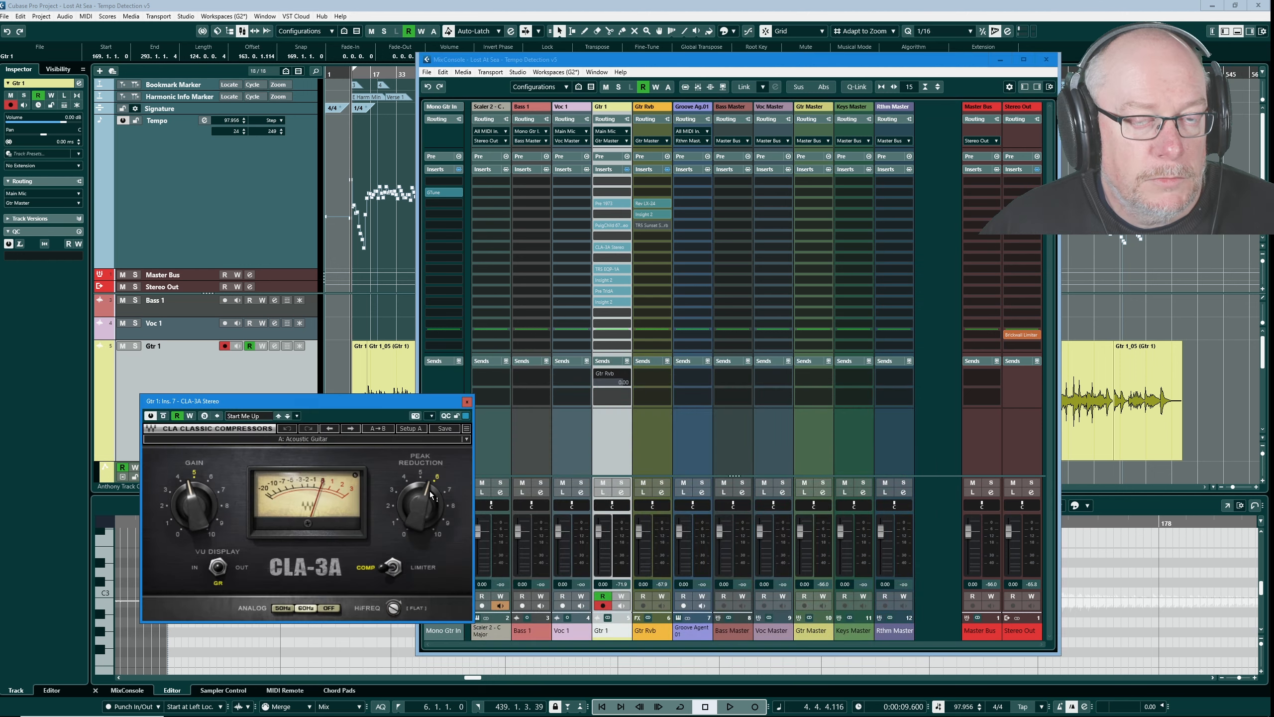
pyautogui.click(465, 402)
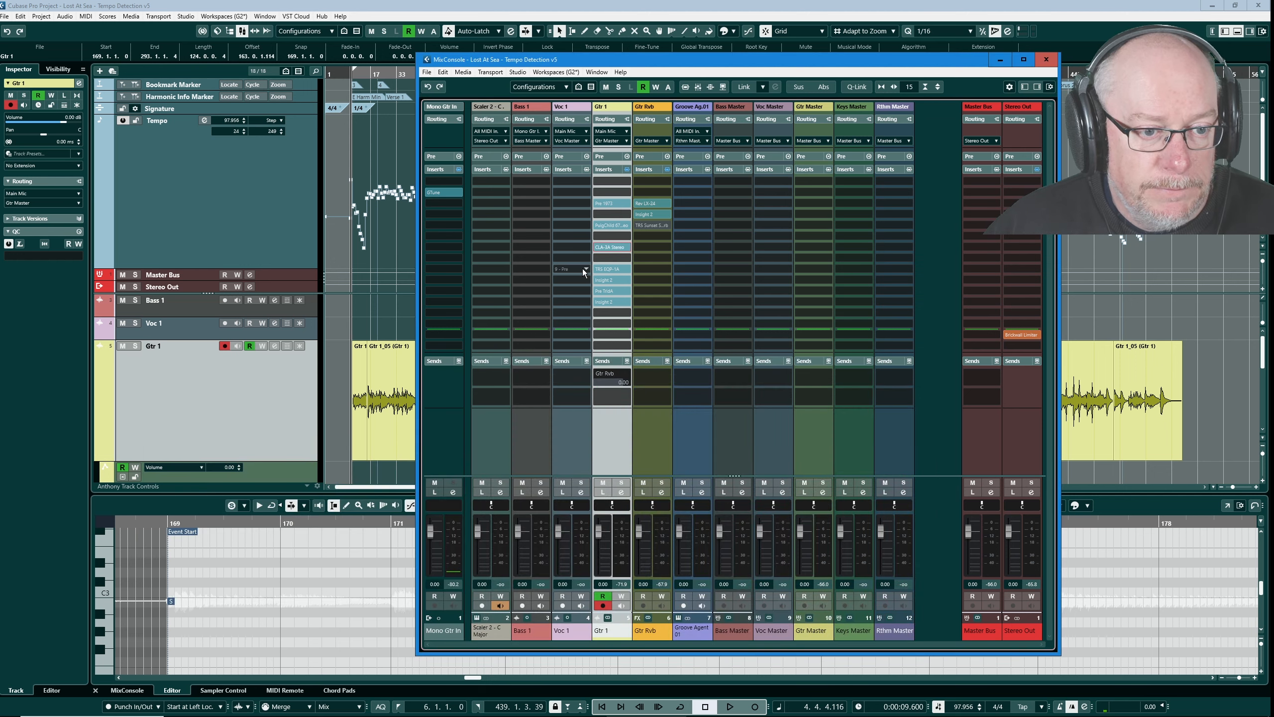
pyautogui.click(609, 270)
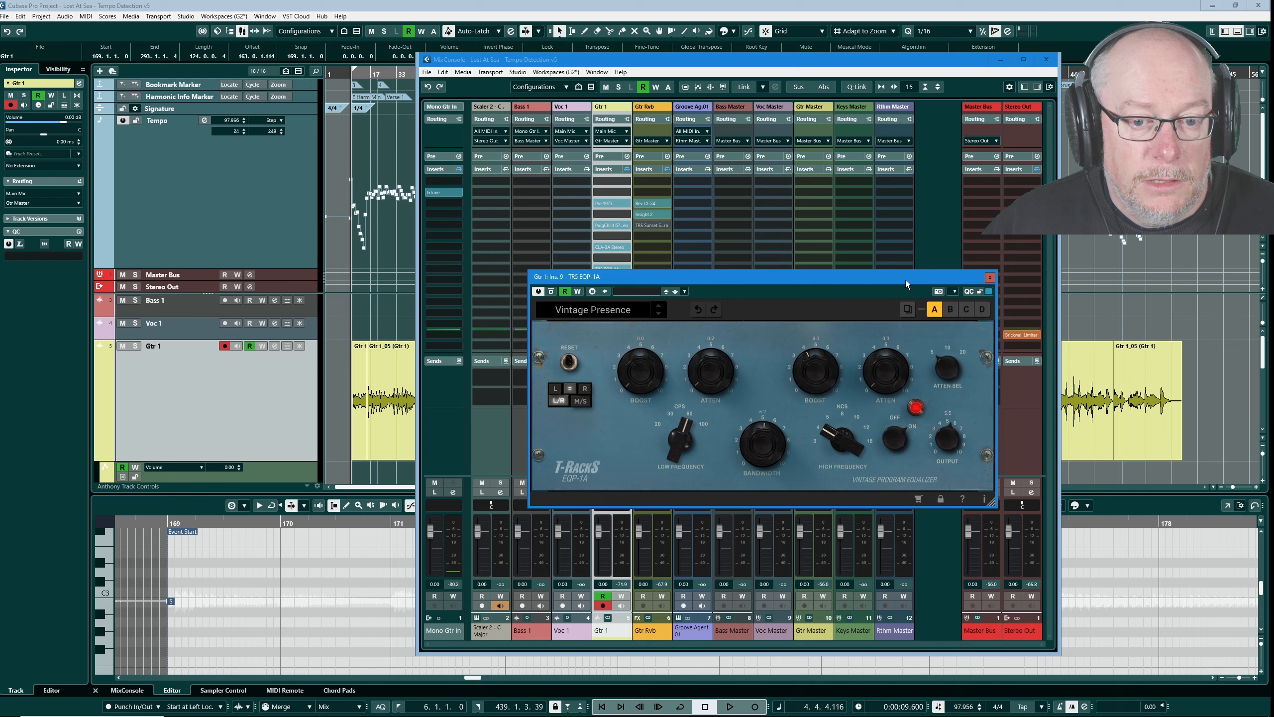
pyautogui.click(990, 279)
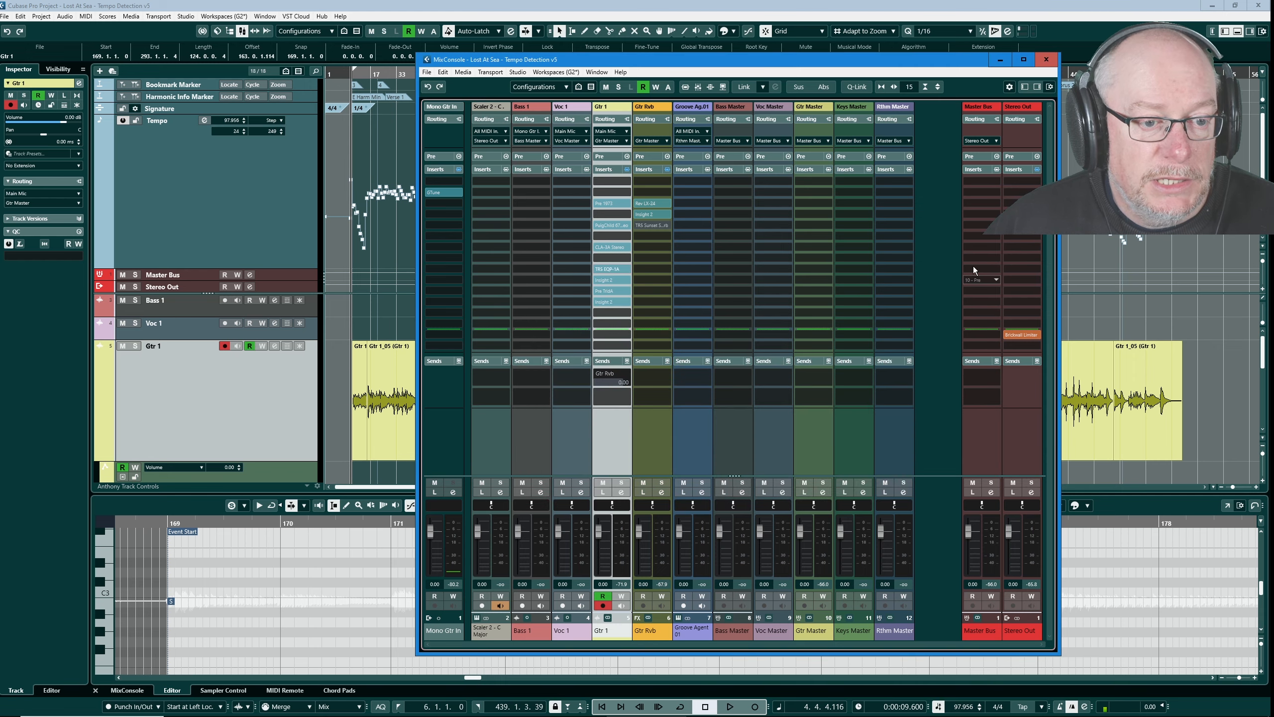
pyautogui.click(610, 290)
pyautogui.moveTo(812, 298); pyautogui.dragTo(540, 109)
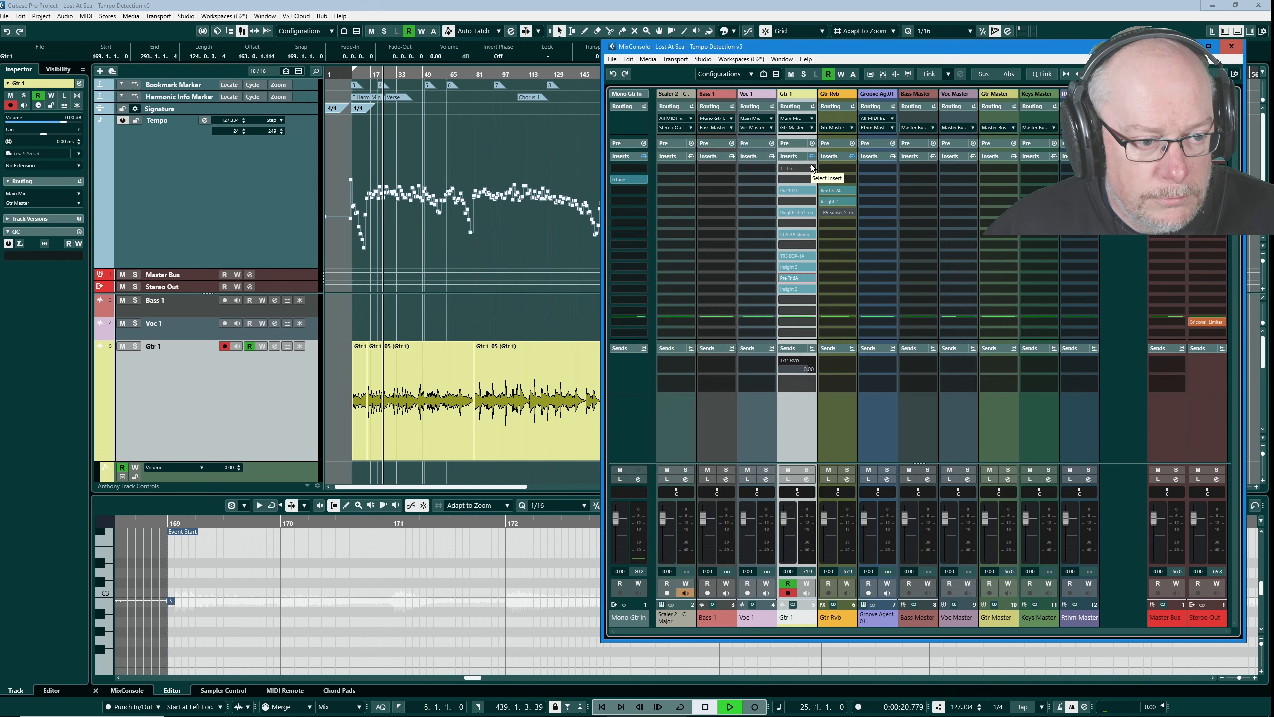
# - Audition Gtr 1 with all of its inserts bypassed and re-enabled for comparison
pyautogui.press('space')
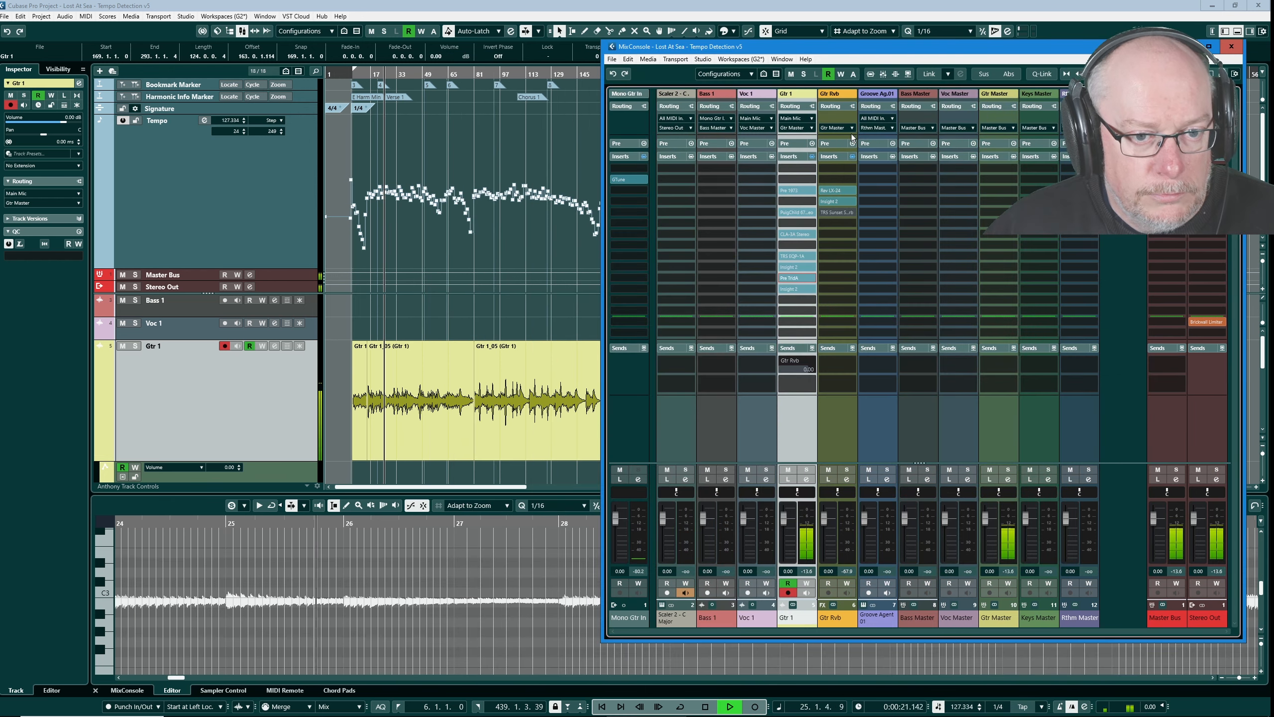
pyautogui.click(812, 157)
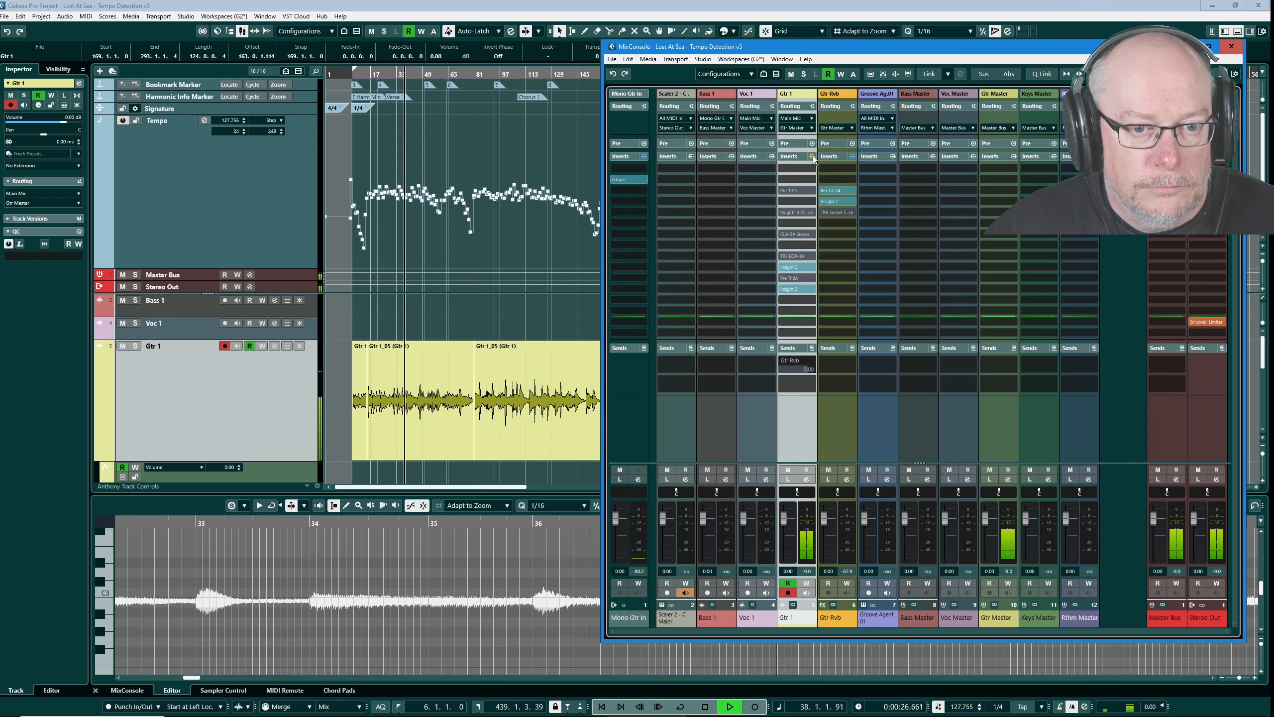
pyautogui.click(813, 157)
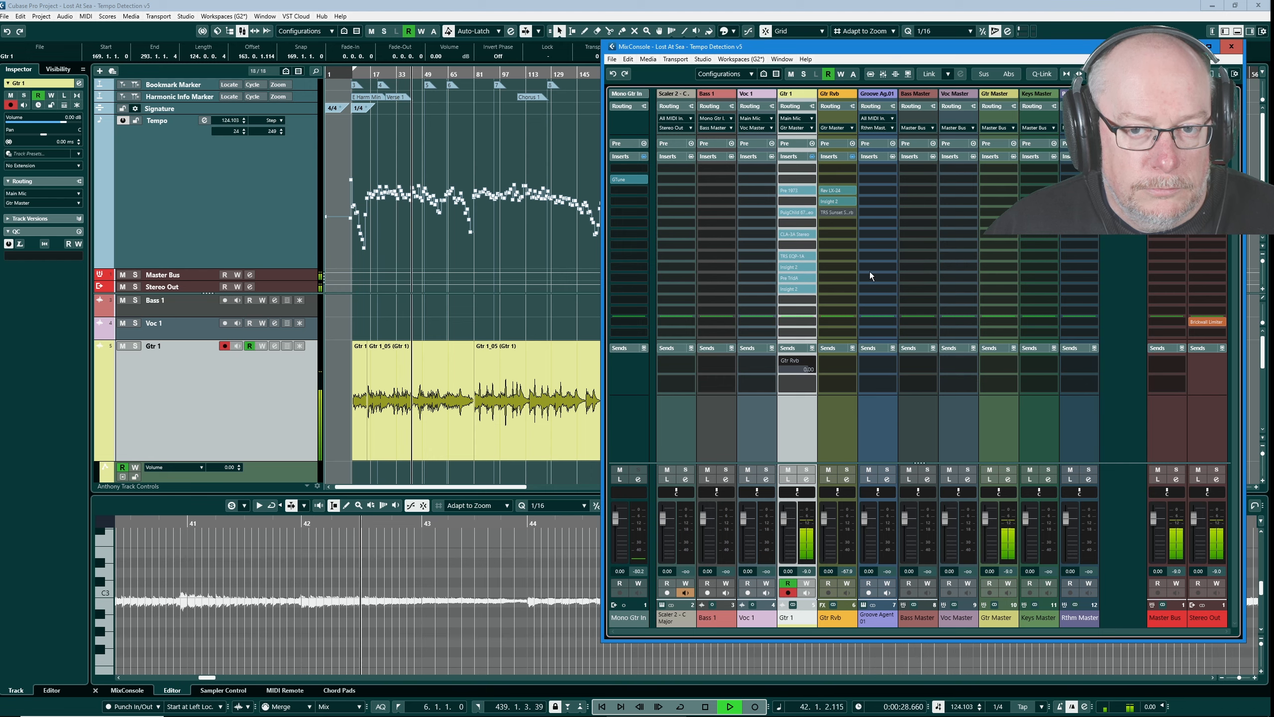
pyautogui.press('space')
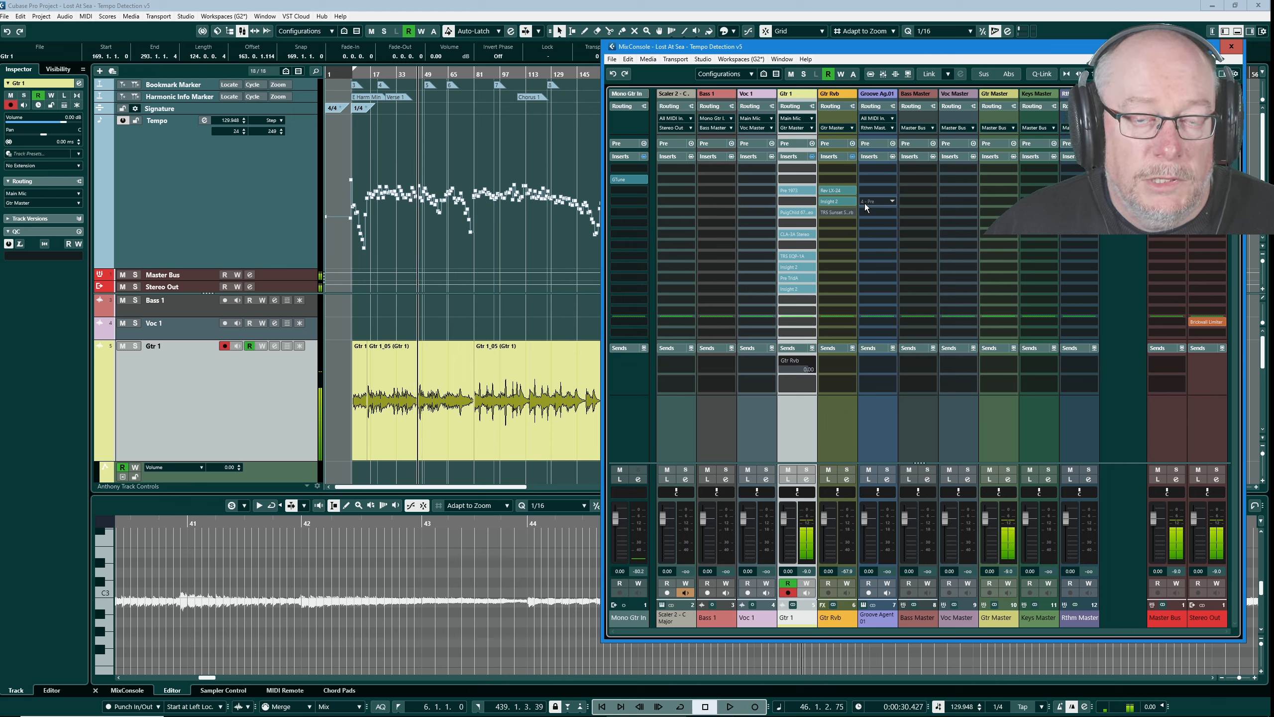
# - Enable the Gtr 1 send to Gtr Rvb and lower the Stereo Out fader to about -7.12 dB during playback
pyautogui.click(784, 361)
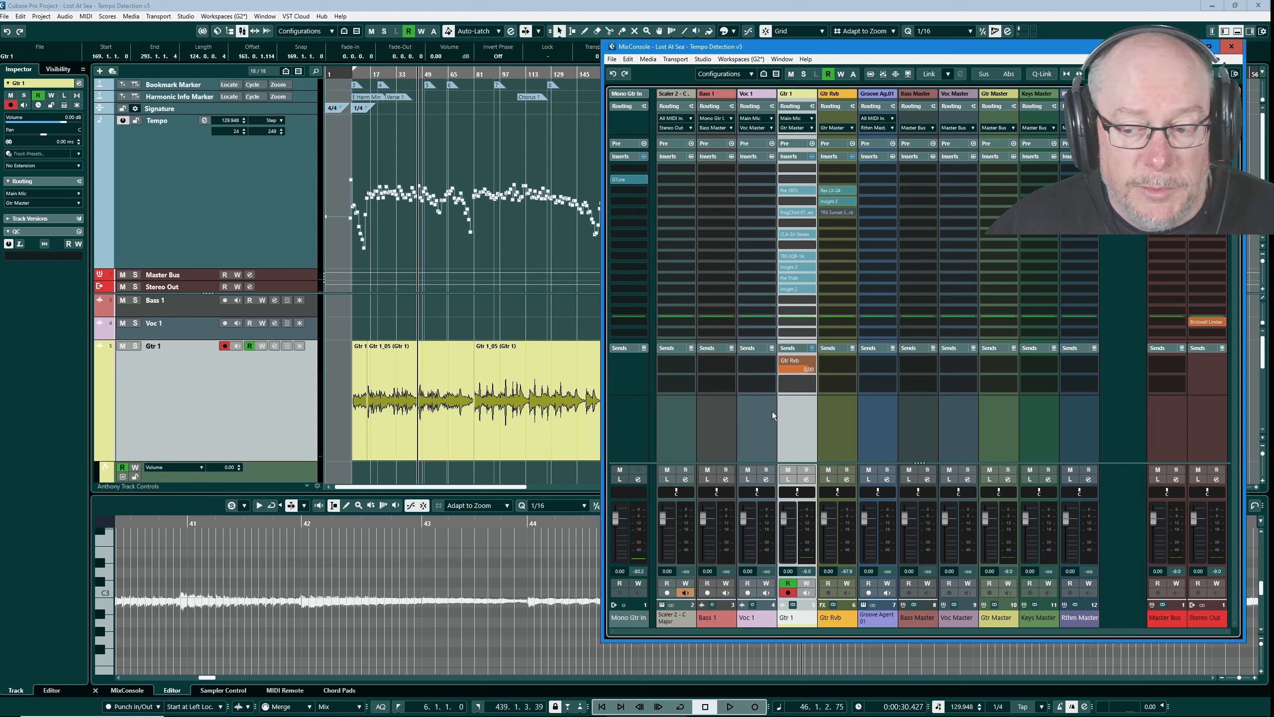
pyautogui.press('space')
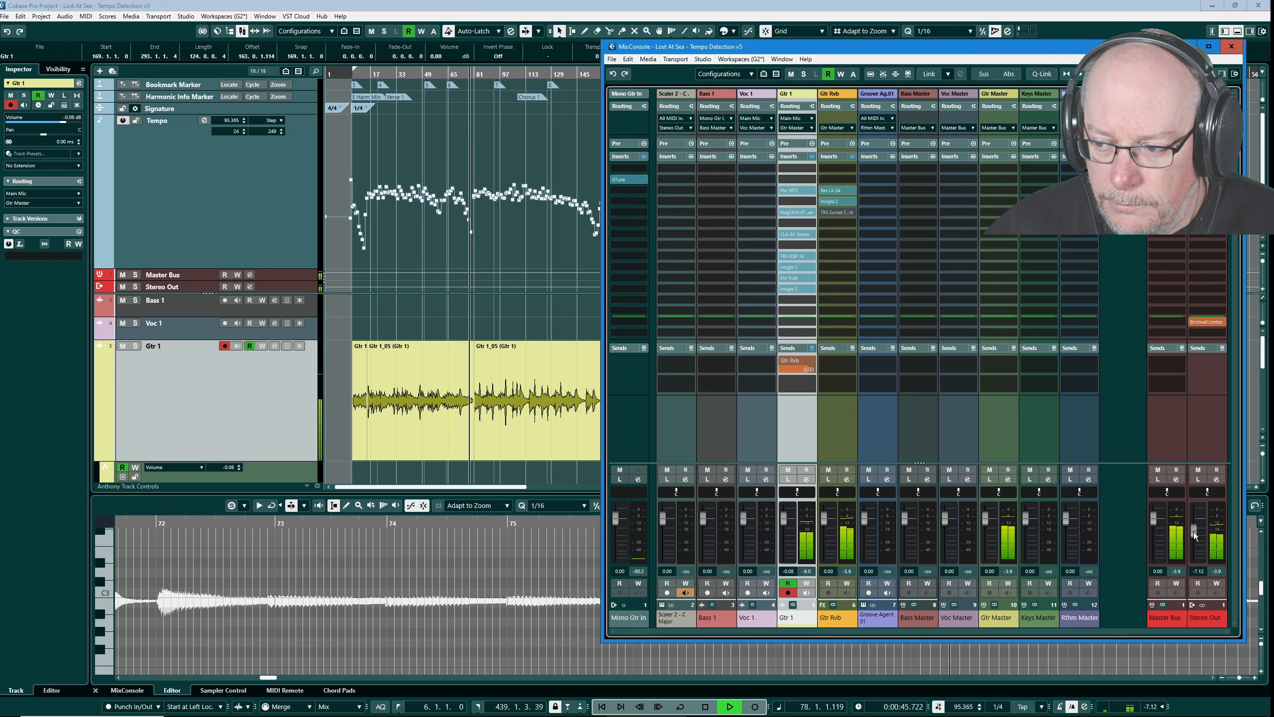
# - Inspect the Rev LX-24 reverb on Gtr Rvb in its advanced and standard views, and close it
pyautogui.click(838, 190)
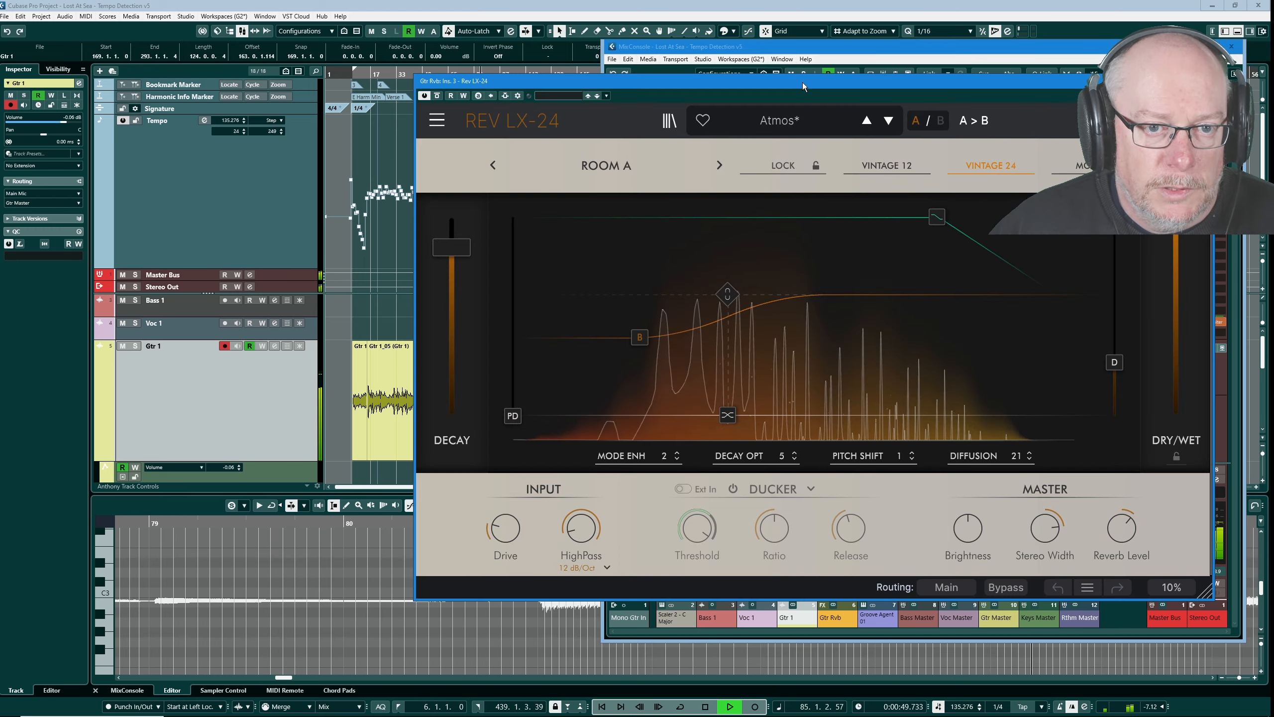
pyautogui.moveTo(802, 82); pyautogui.dragTo(616, 84)
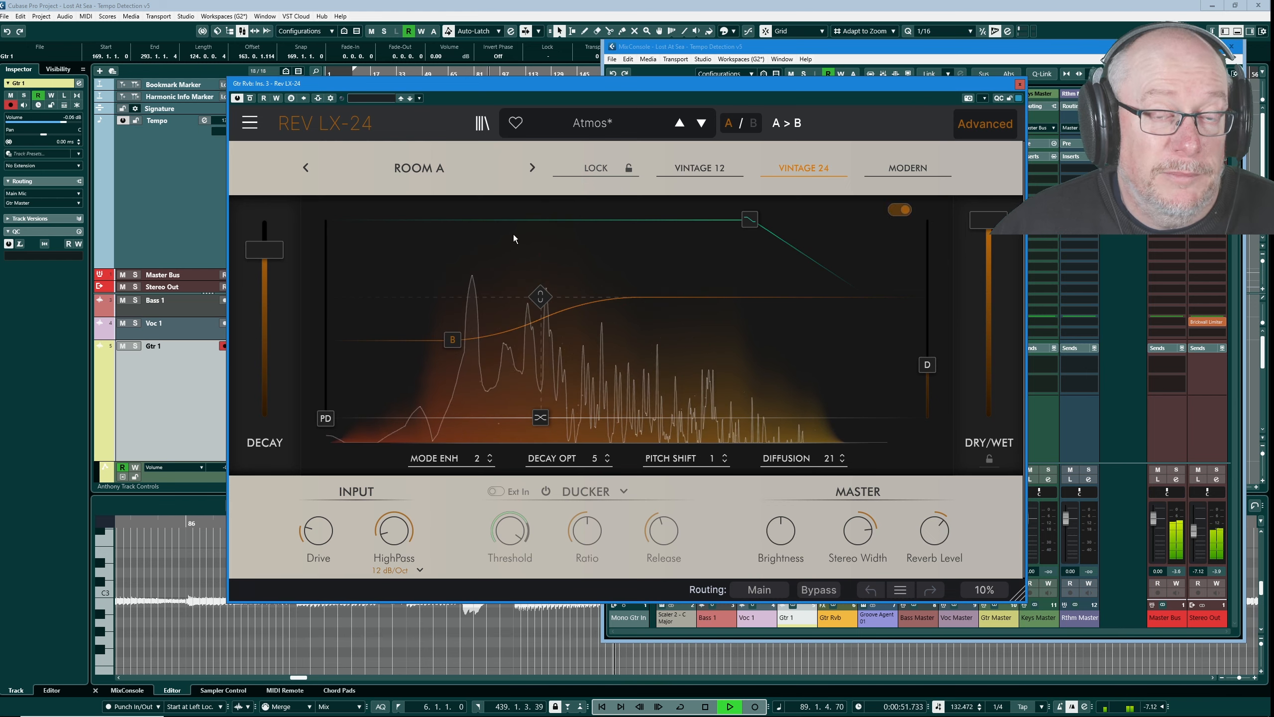
pyautogui.press('space')
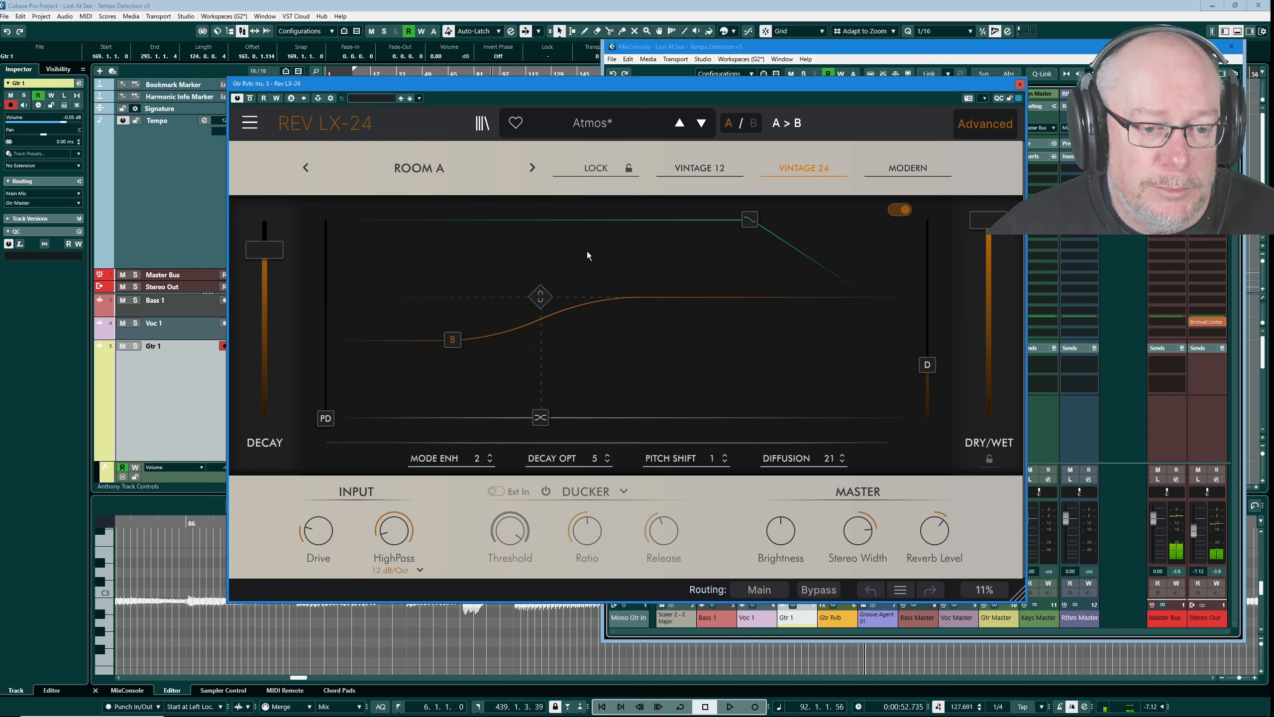
pyautogui.click(985, 124)
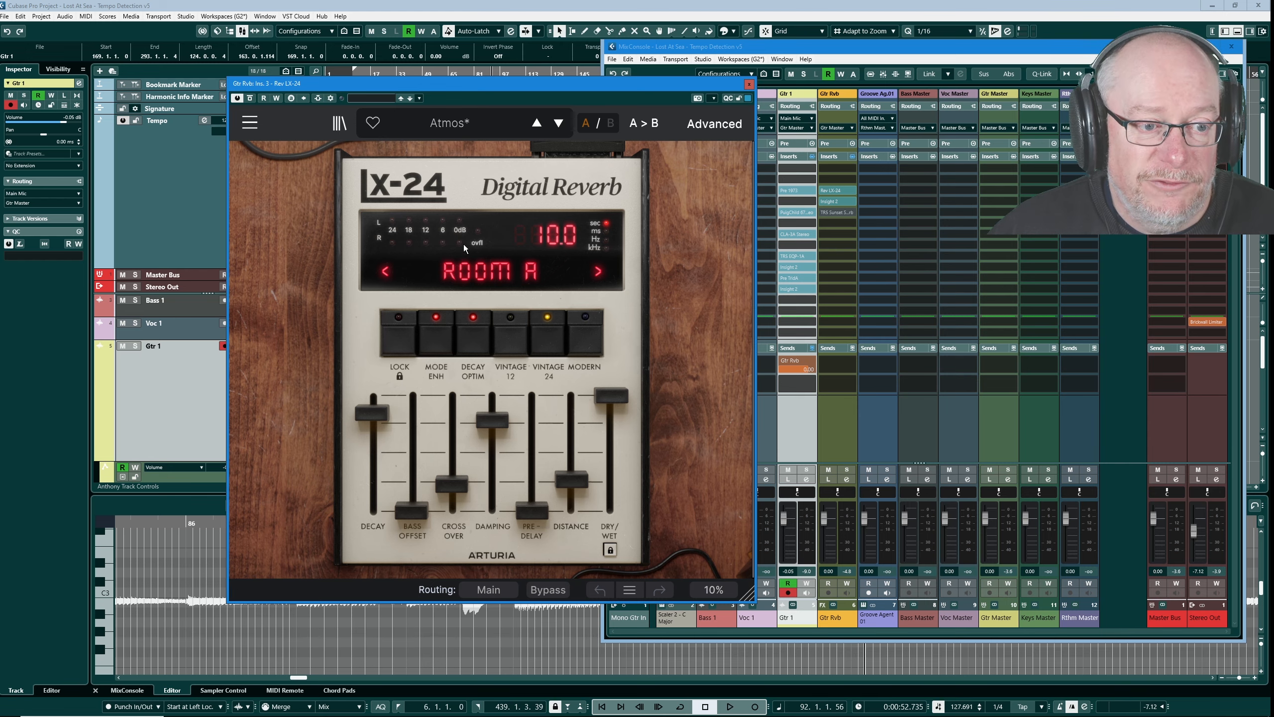
pyautogui.click(749, 84)
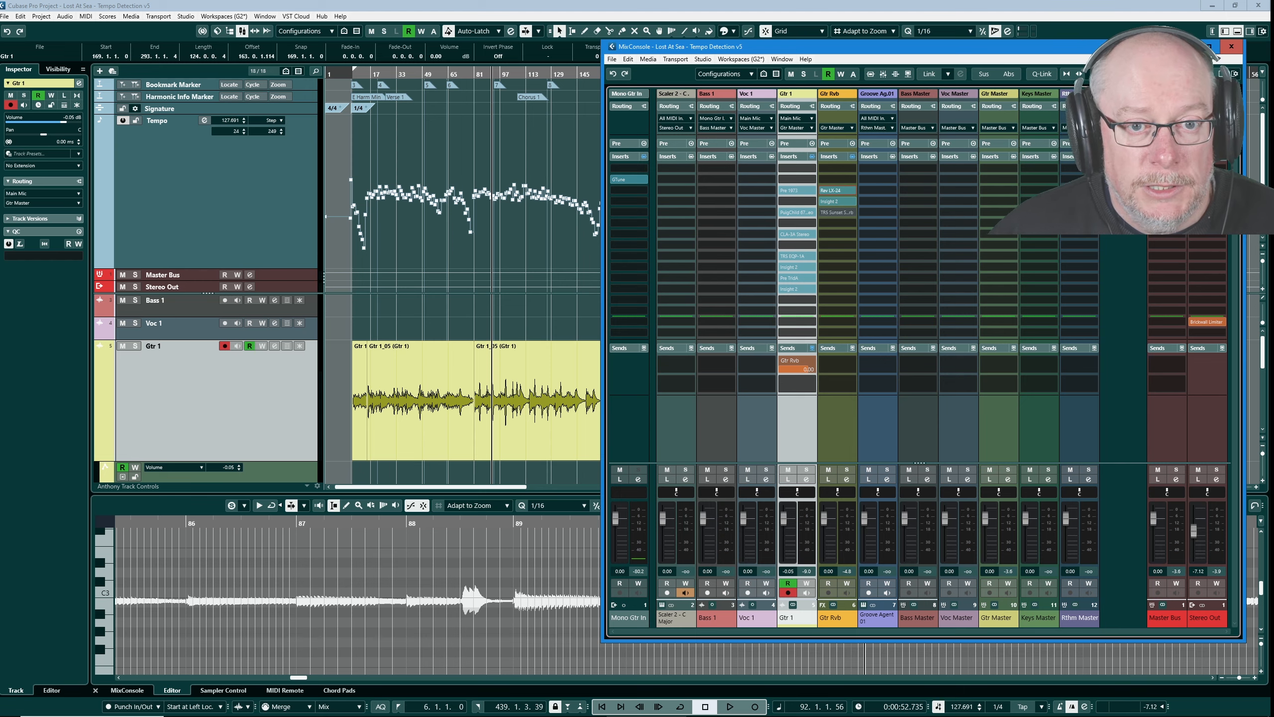
# - Replace the full MixConsole window with the compact mixer below the arrangement and play on from bar 92
pyautogui.press('F3')
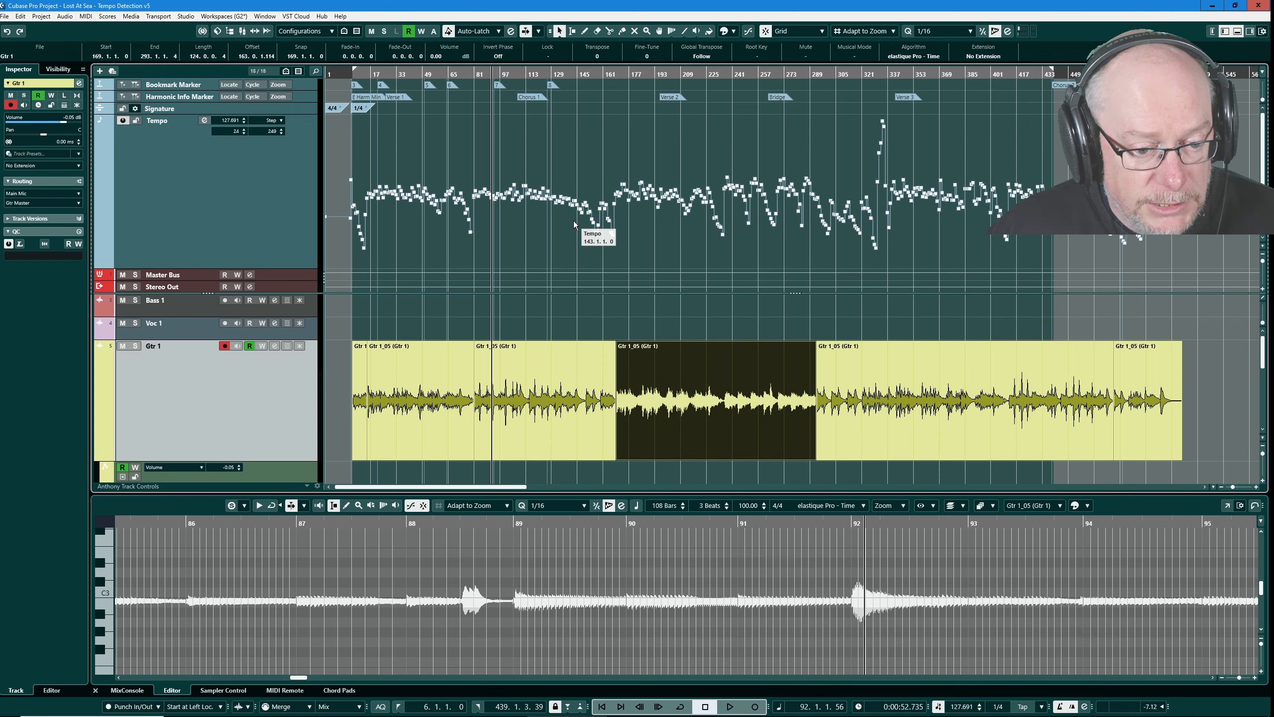
pyautogui.press('space')
pyautogui.hotkey('alt', 'F3')
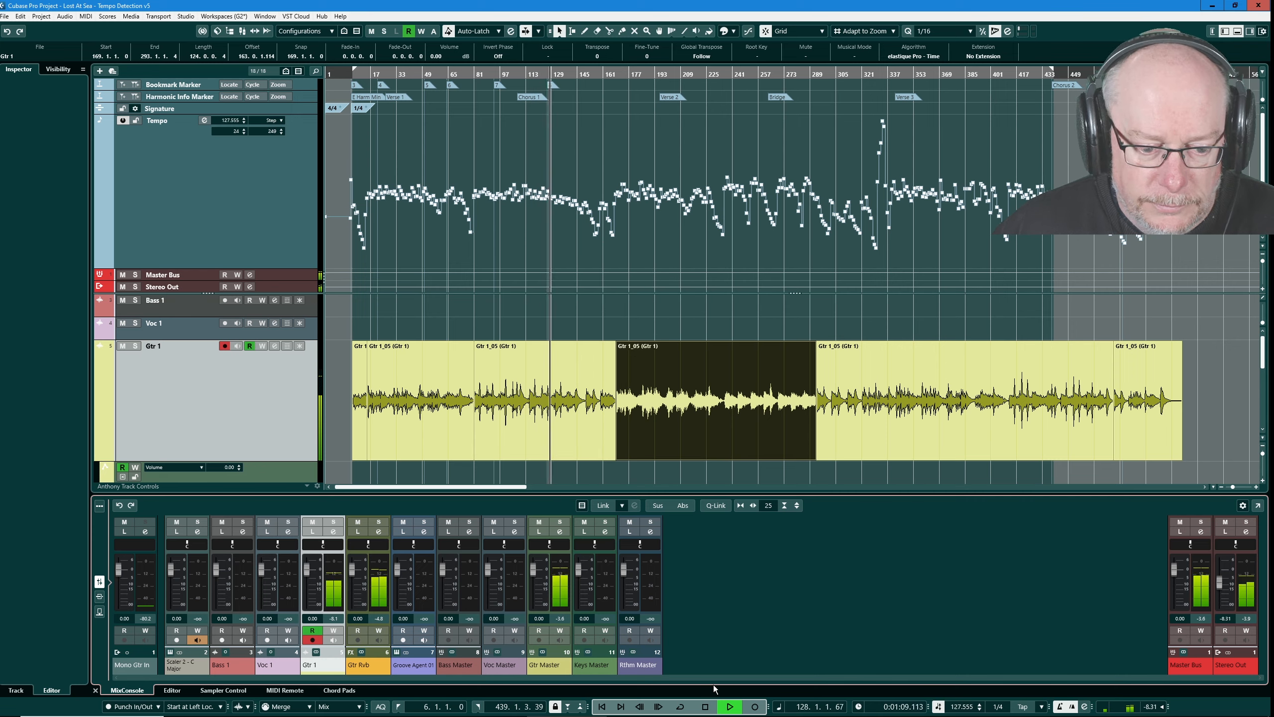
pyautogui.press('space')
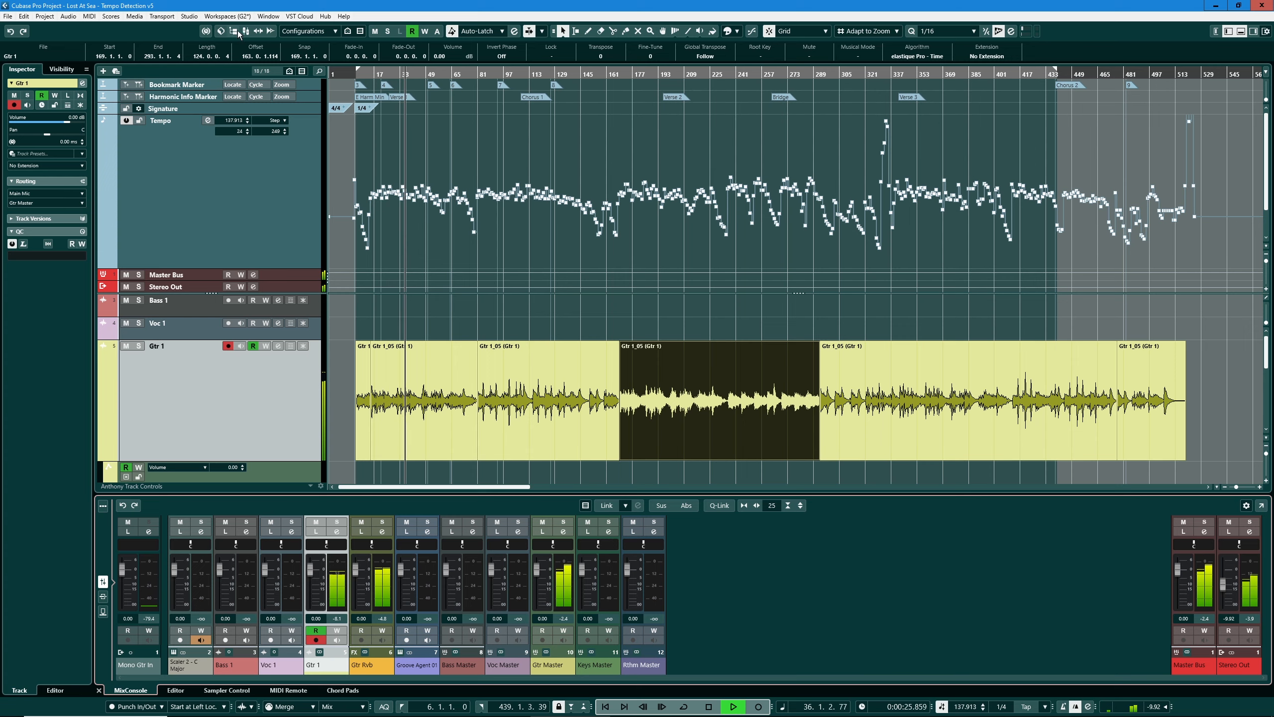
# - Show the Gtr Rvb channel's Rev LX-24 in its advanced view, as a smaller window beside the track list during playback
pyautogui.press('F3')
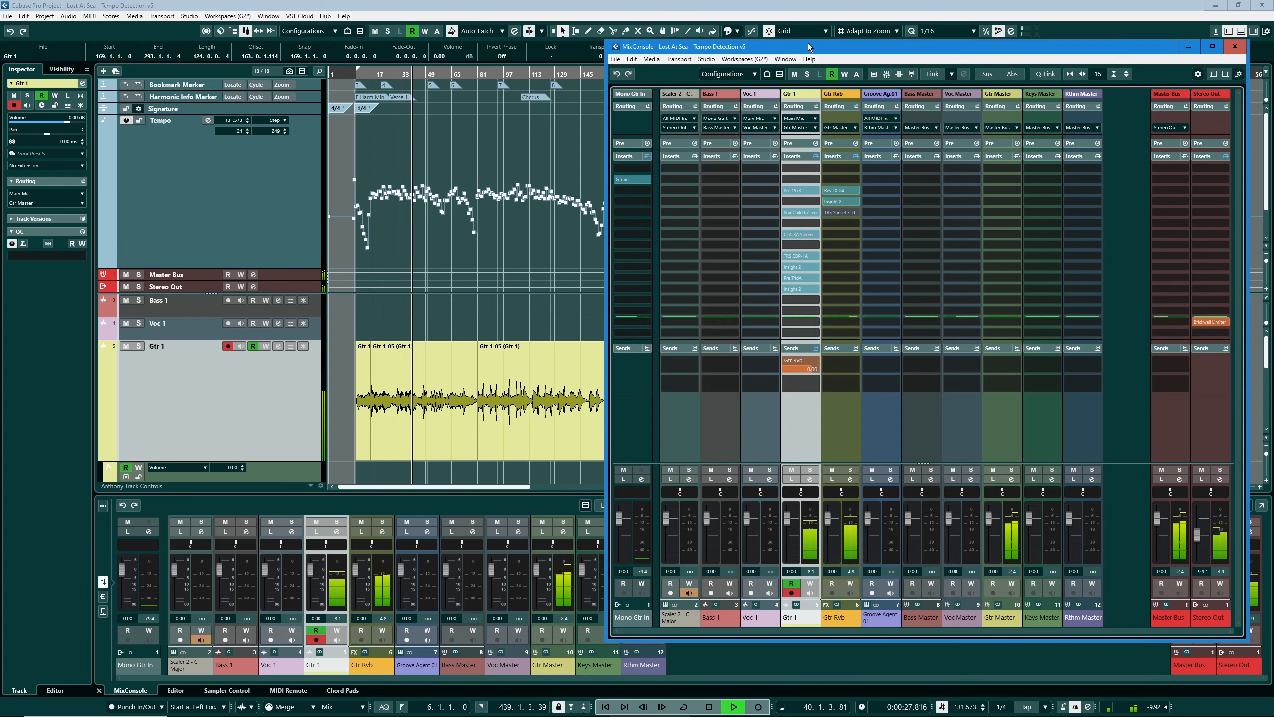
pyautogui.press('F3')
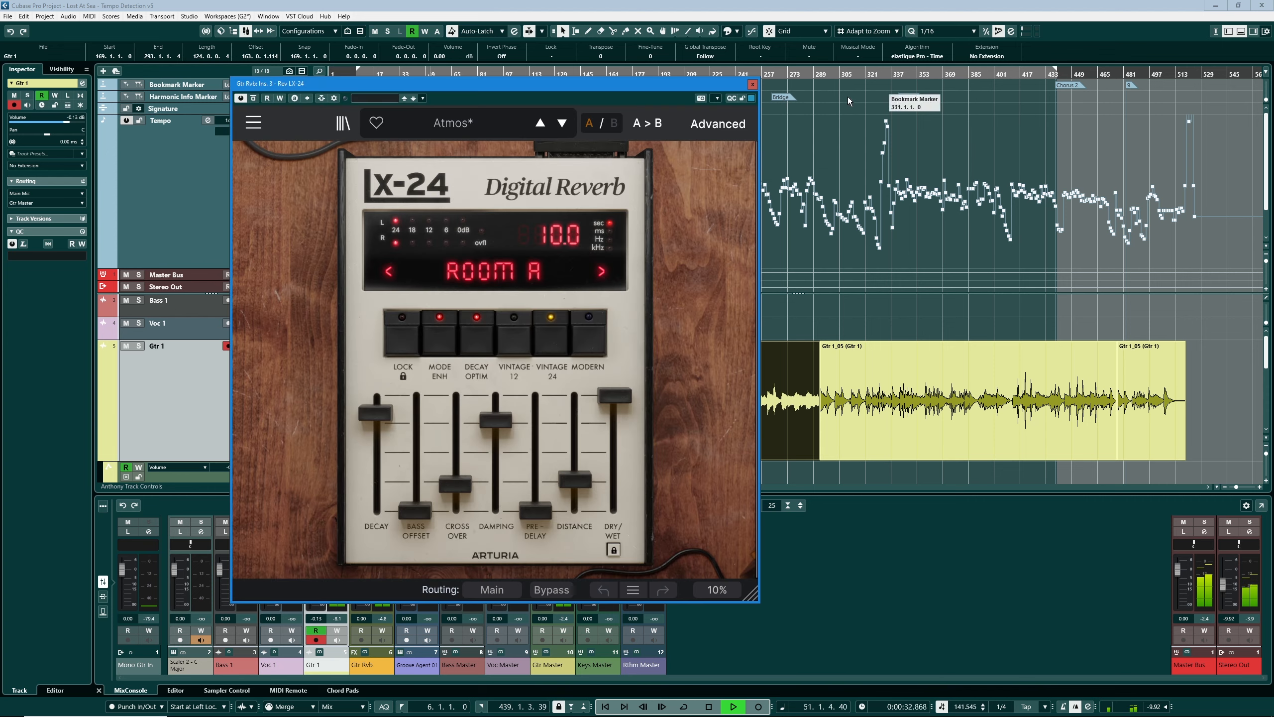
pyautogui.click(717, 124)
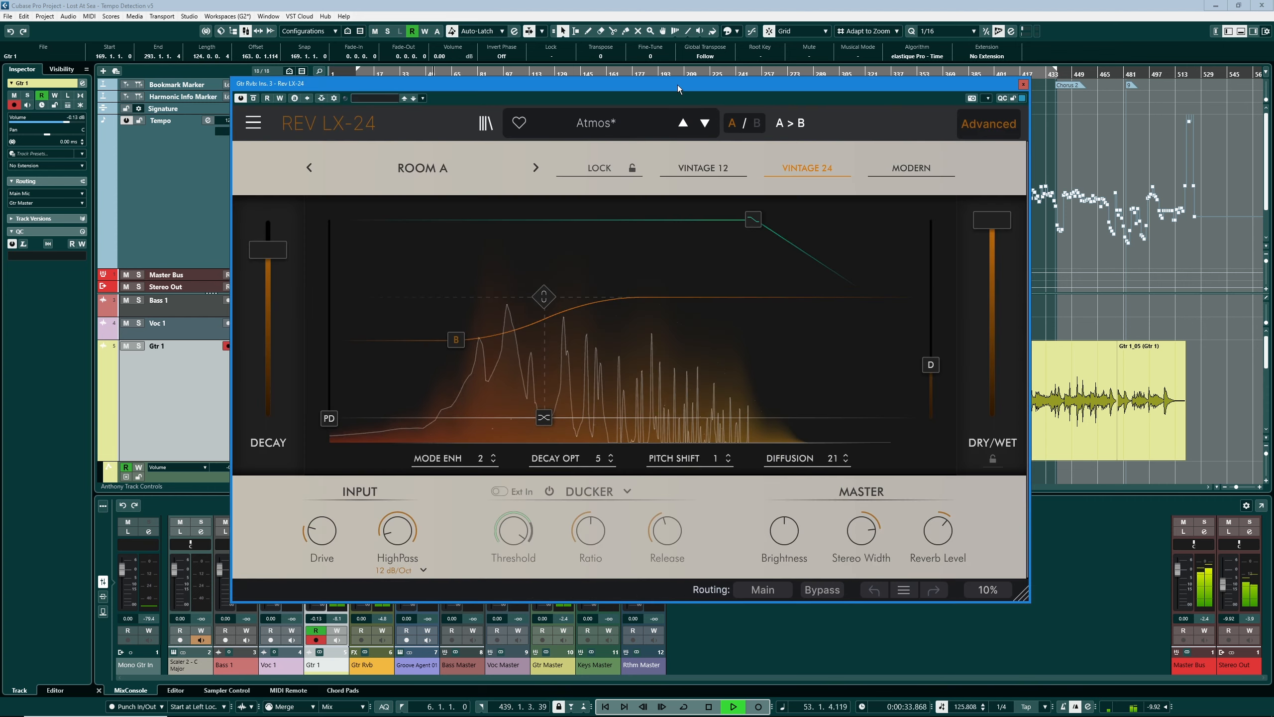
pyautogui.moveTo(678, 79); pyautogui.dragTo(915, 90)
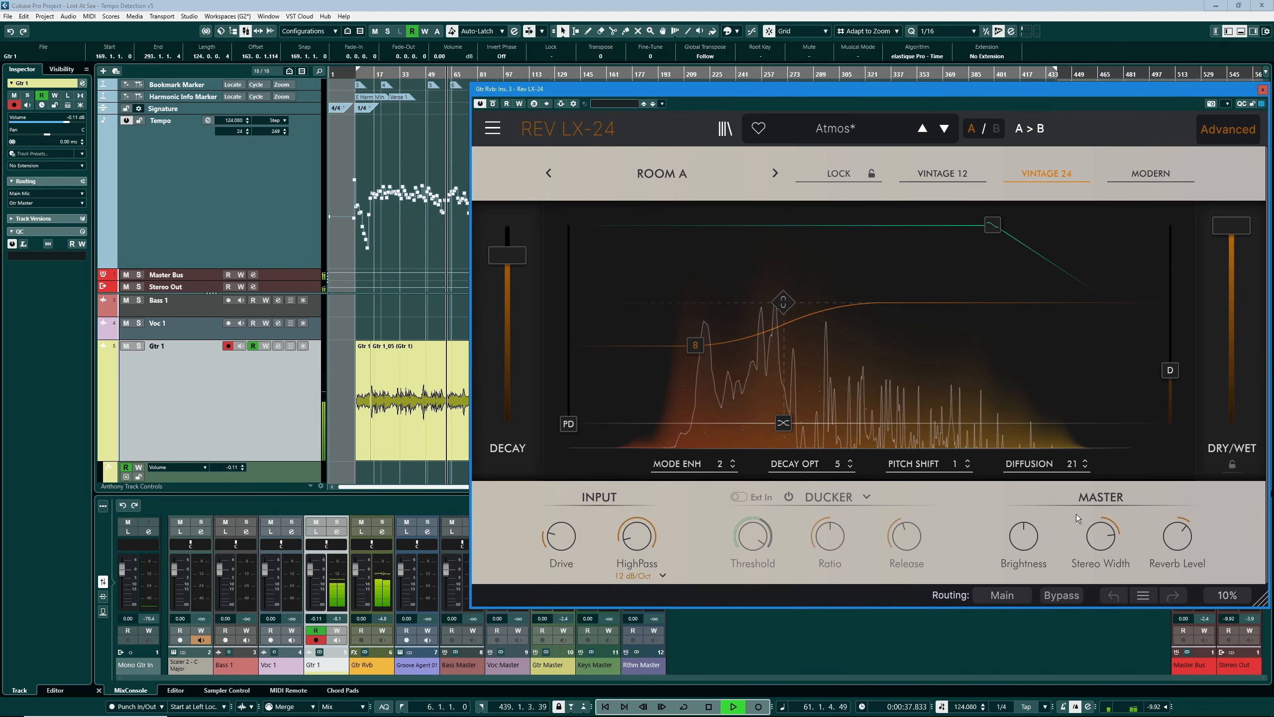
pyautogui.moveTo(1265, 611); pyautogui.dragTo(1122, 437)
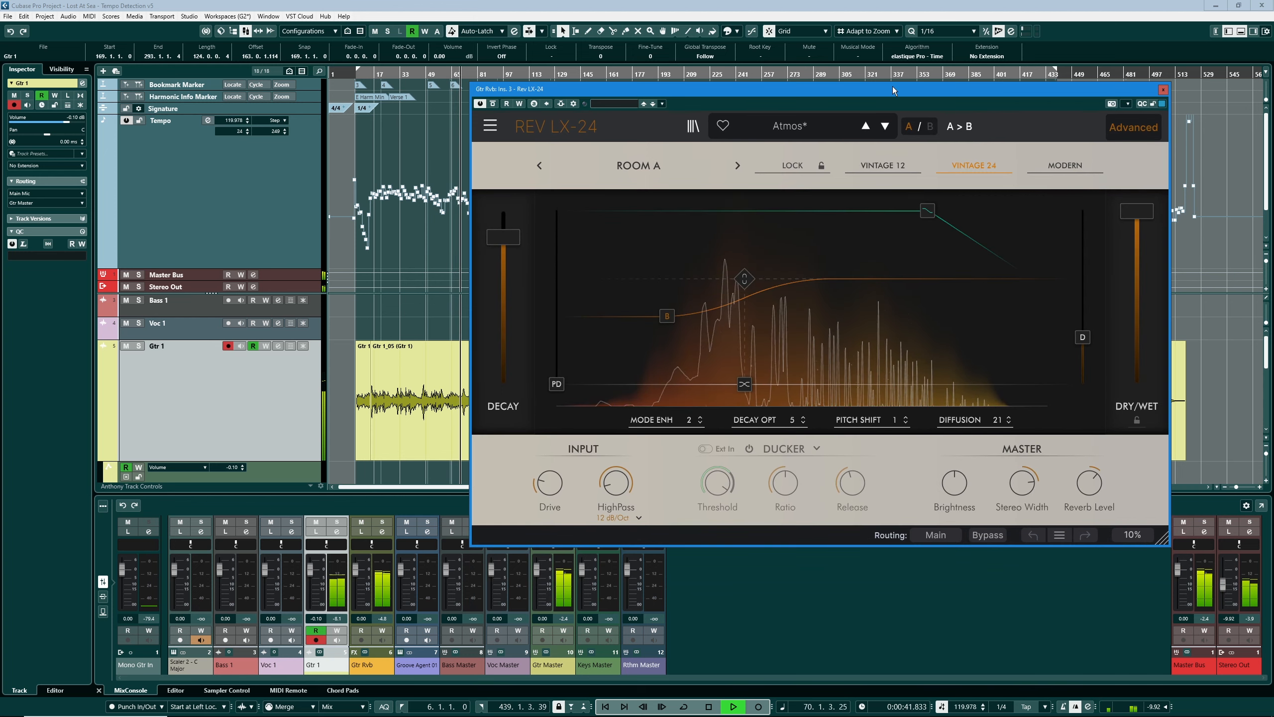
pyautogui.moveTo(892, 86); pyautogui.dragTo(986, 147)
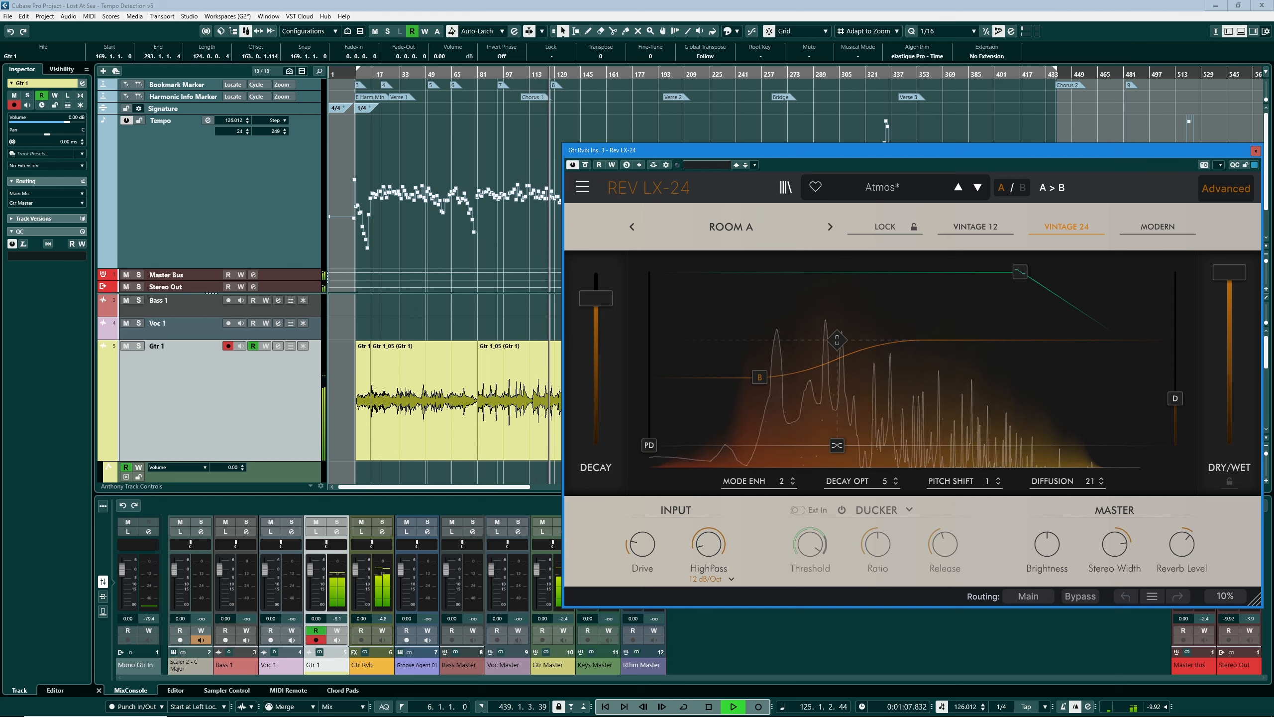
# - Zoom the arrangement out and move the Rev LX-24 window so the Gtr 1 section around Verse 3 is uncovered
pyautogui.scroll(-2, 486, 409)
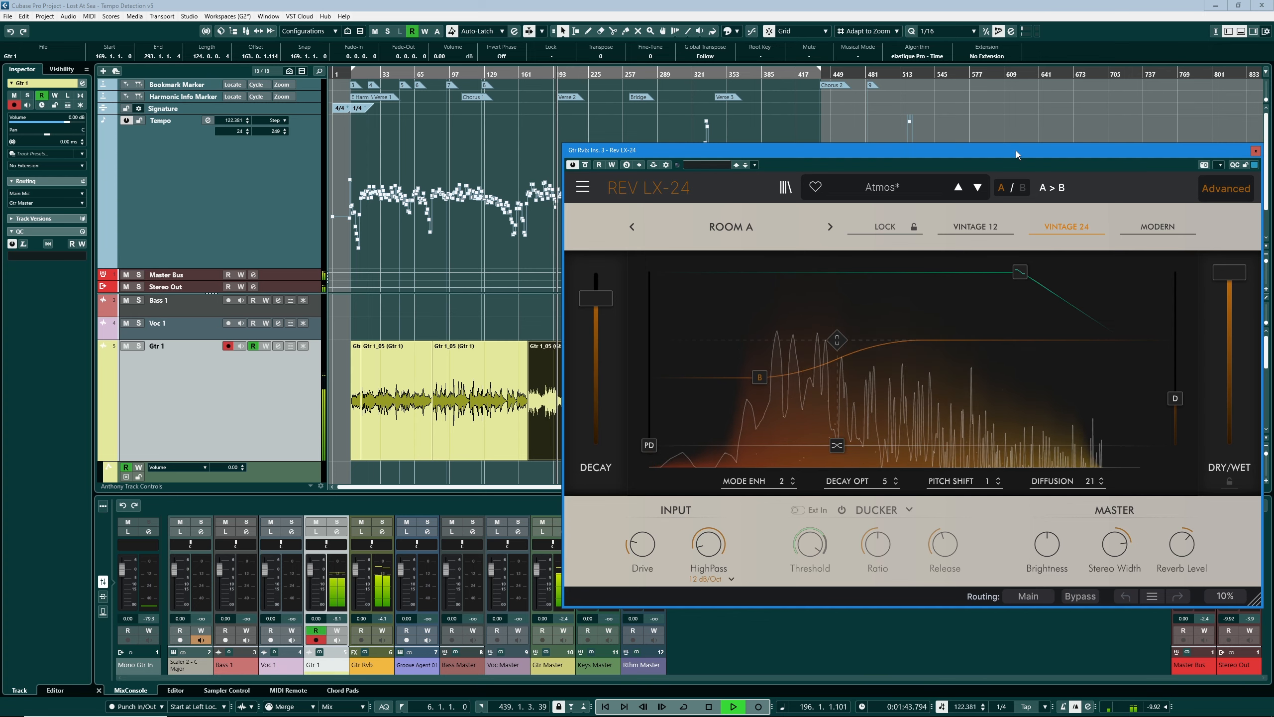
pyautogui.moveTo(1015, 151); pyautogui.dragTo(311, 74)
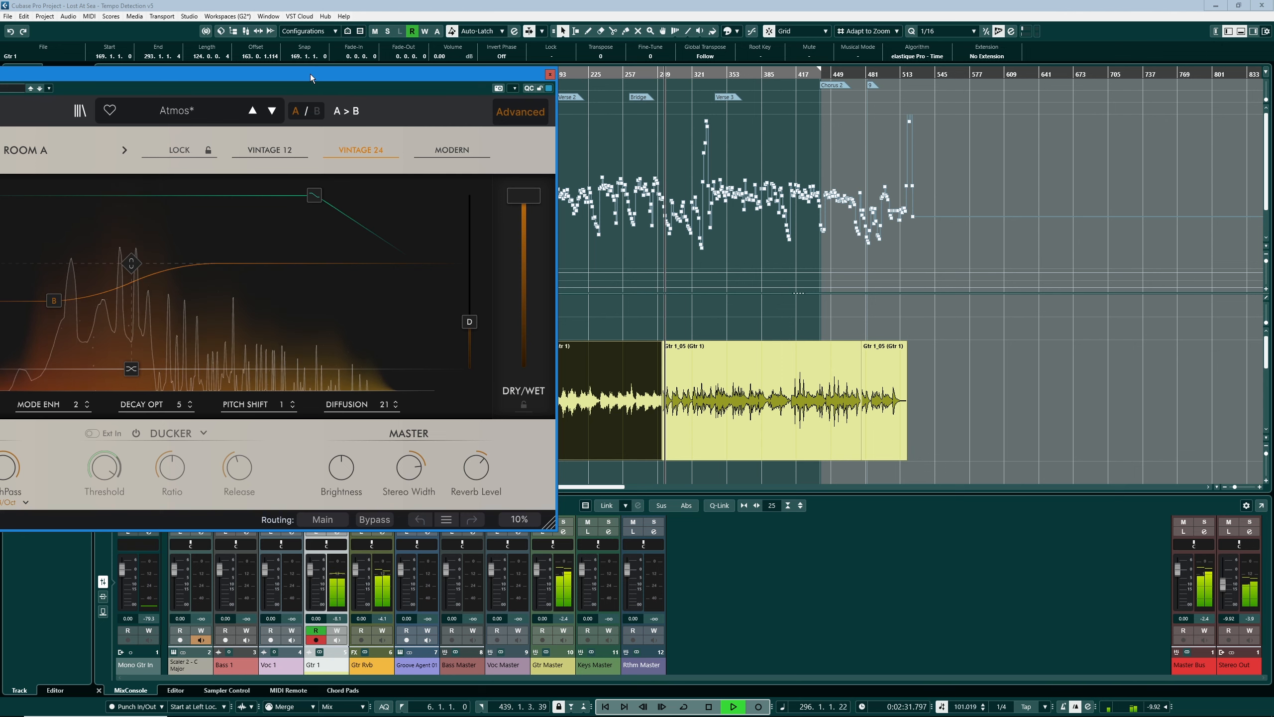
pyautogui.moveTo(311, 76); pyautogui.dragTo(415, 69)
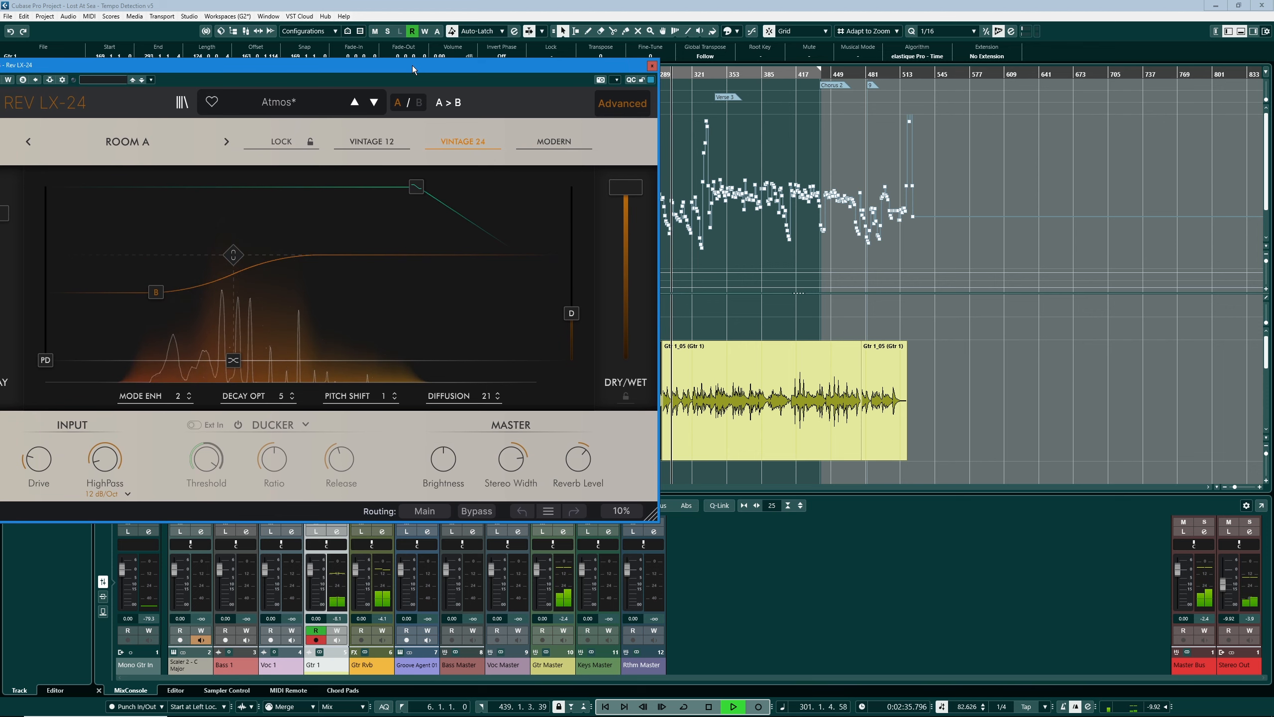